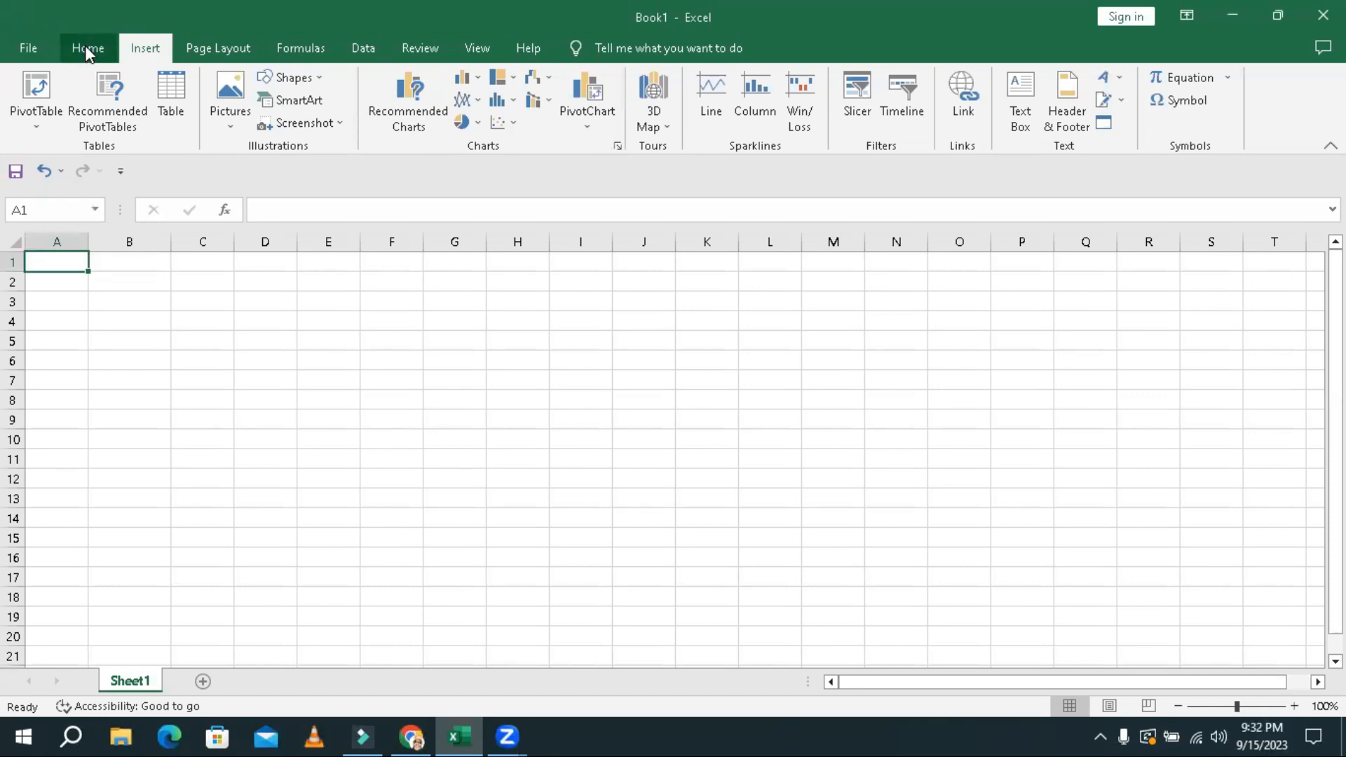
Open the QR4Office add-in beside the blank worksheet and view its available URL prefixes.
{"action": "left_click", "coordinate": [86, 50]}
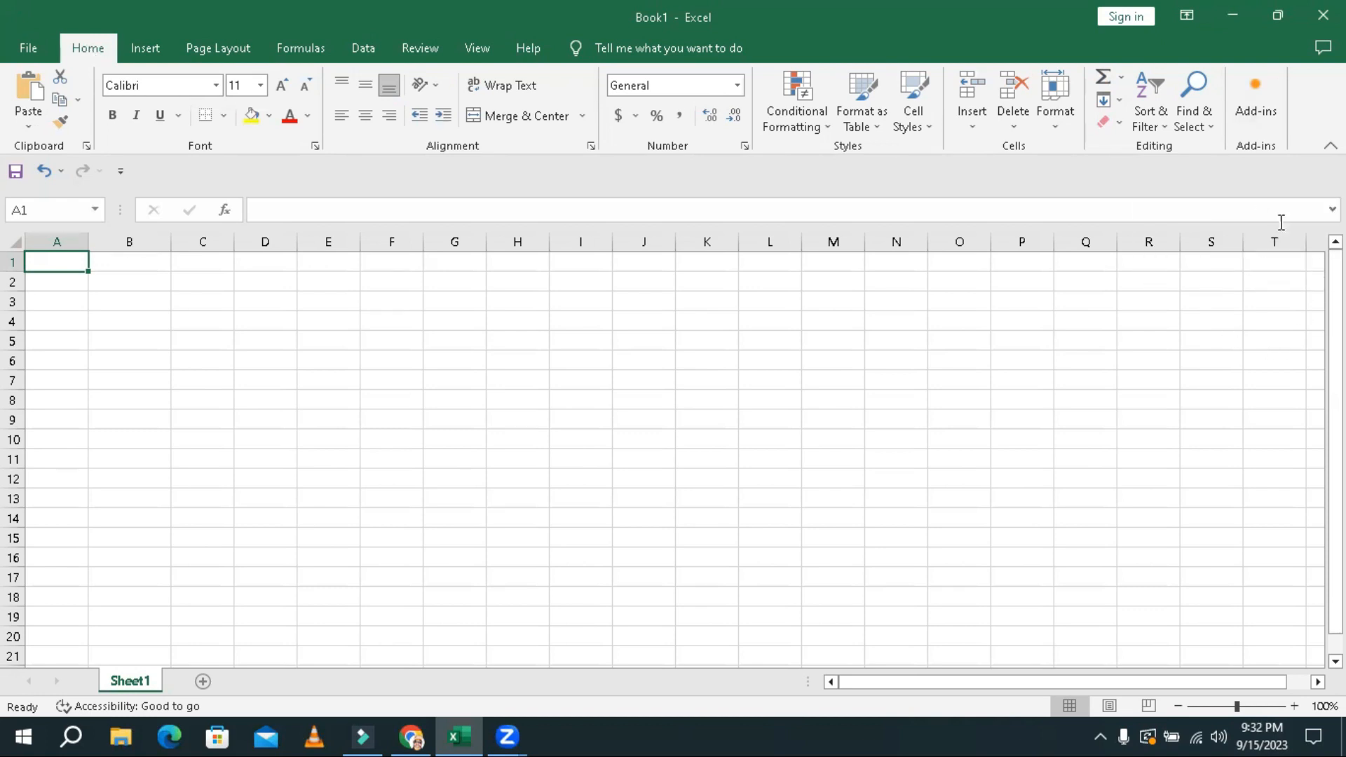
{"action": "left_click", "coordinate": [1260, 95]}
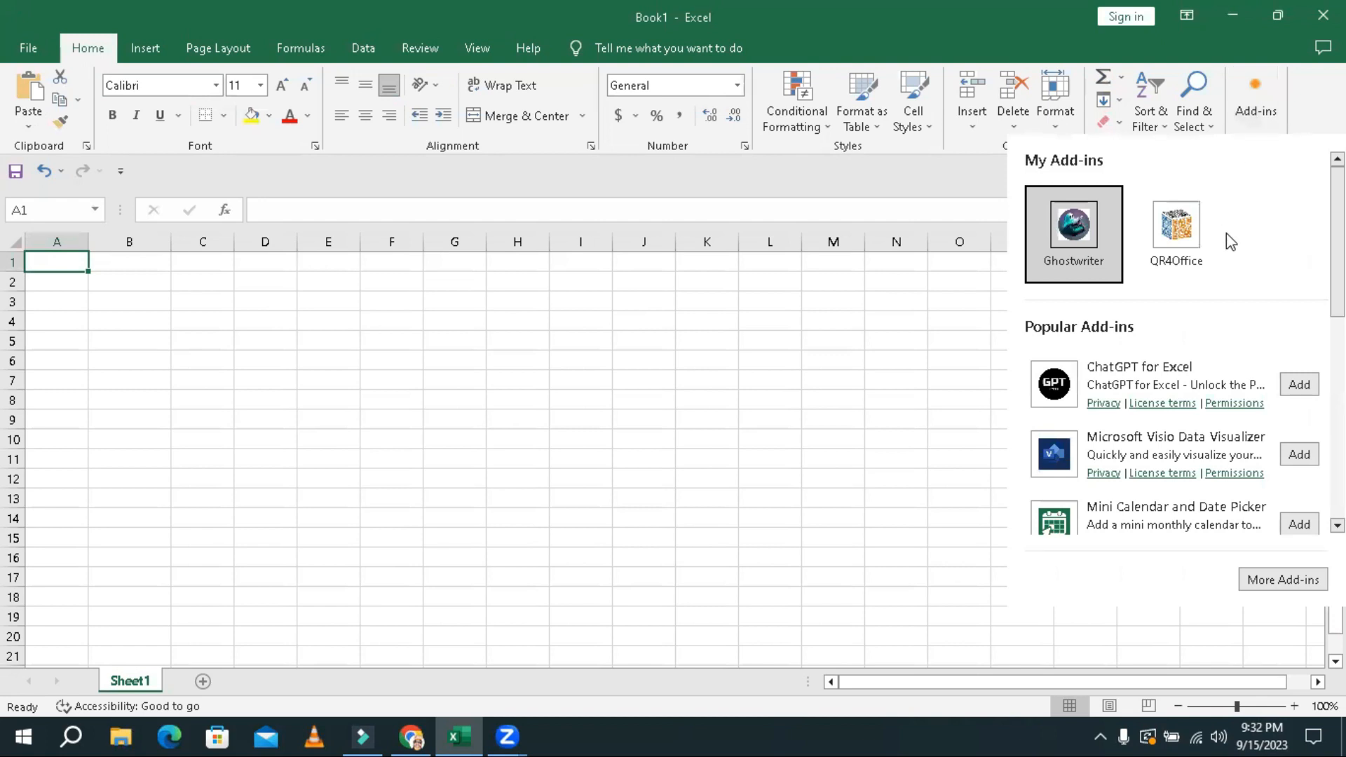
{"action": "left_click", "coordinate": [1189, 243]}
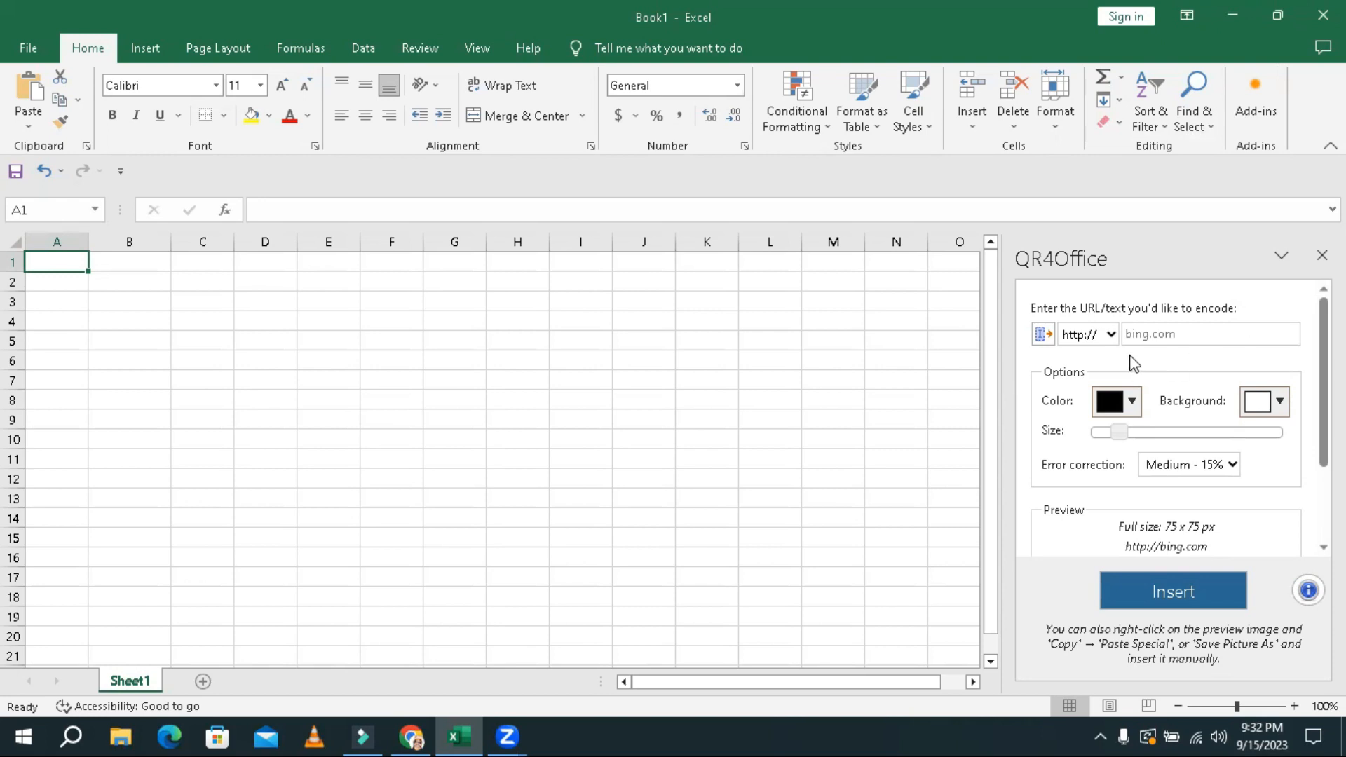
{"action": "left_click", "coordinate": [1111, 333]}
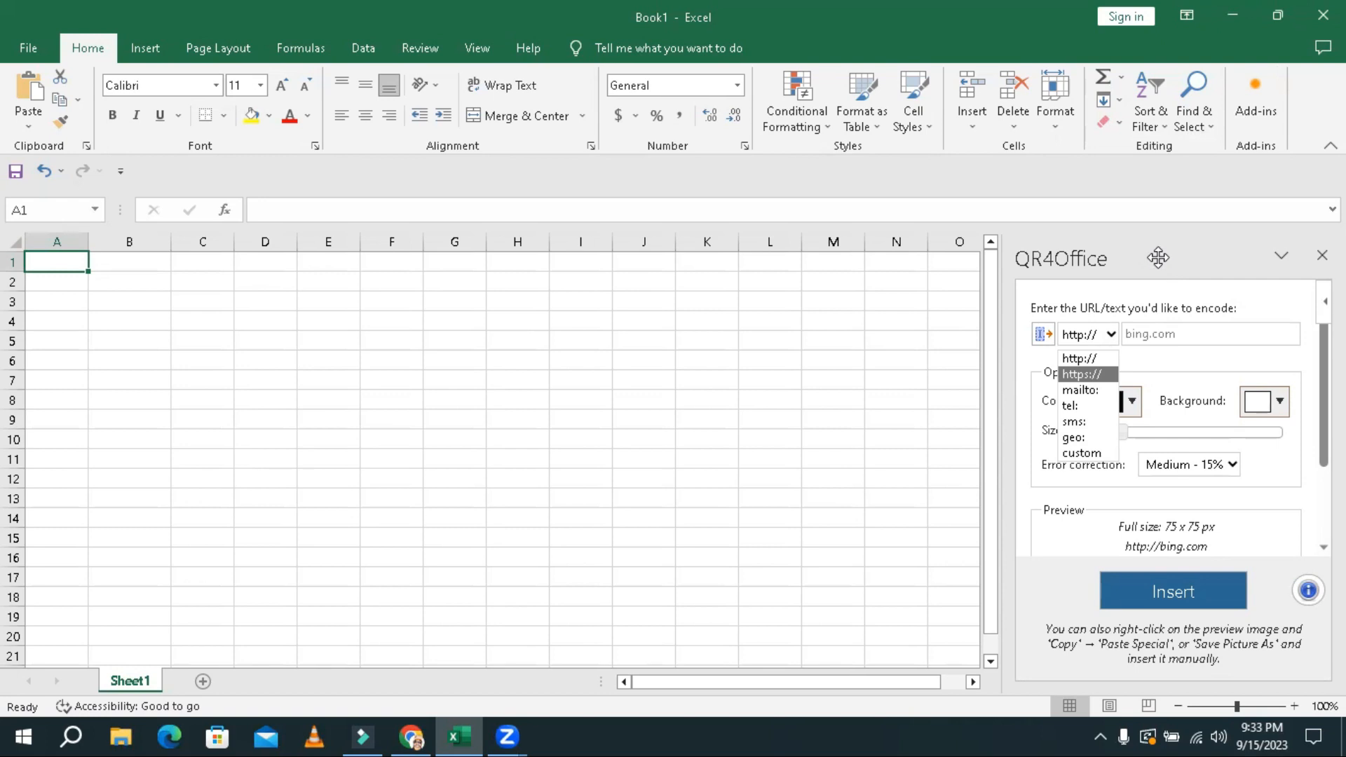
{"action": "left_click", "coordinate": [1120, 321]}
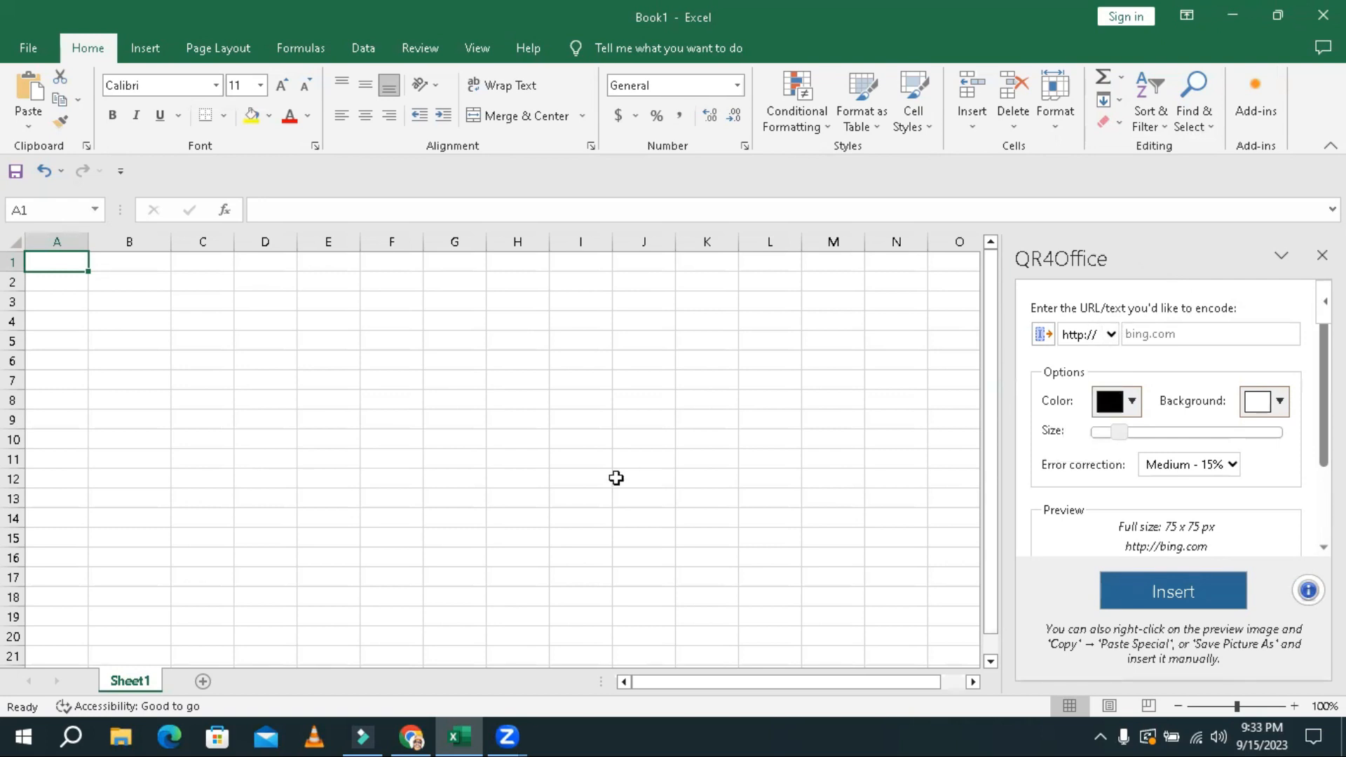
Switch to Chrome and open the itsystemadmin.net website in a new tab.
{"action": "left_click", "coordinate": [411, 736]}
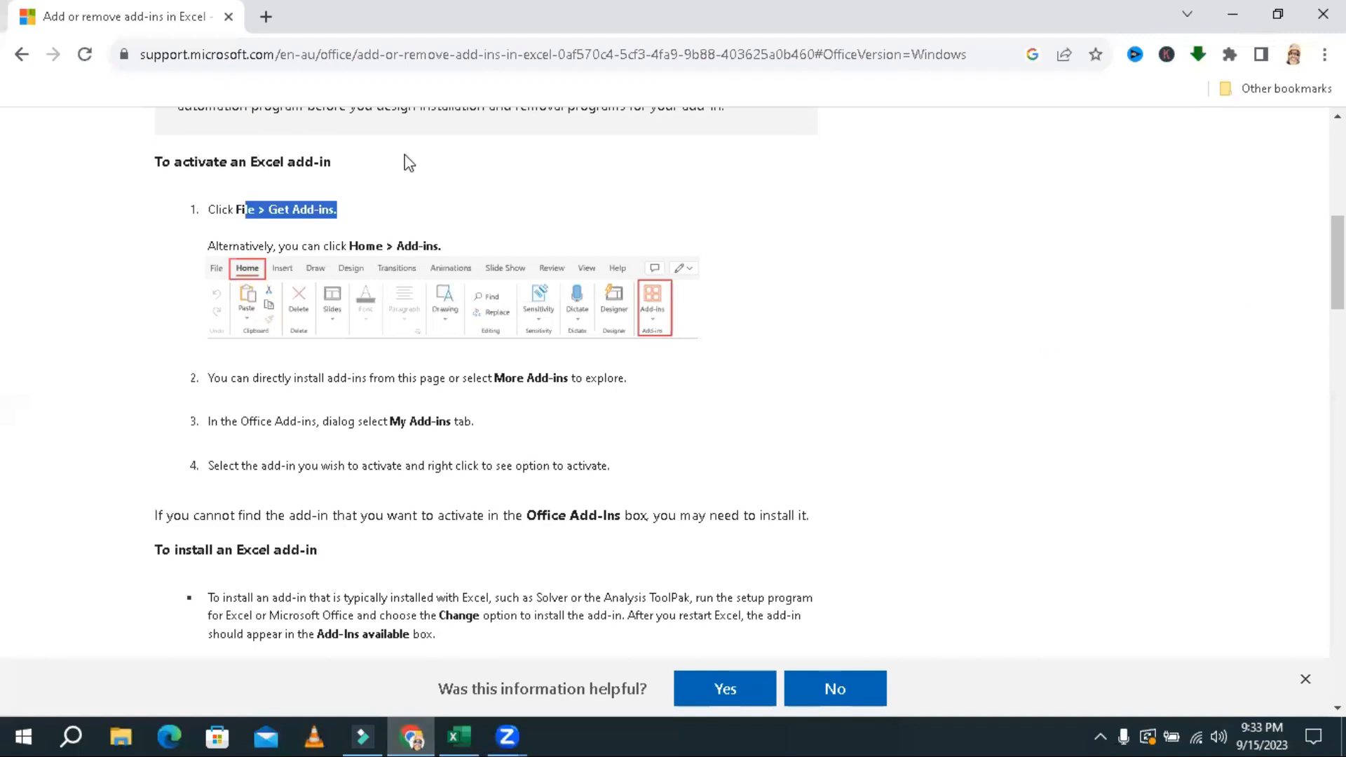
{"action": "left_click", "coordinate": [267, 17]}
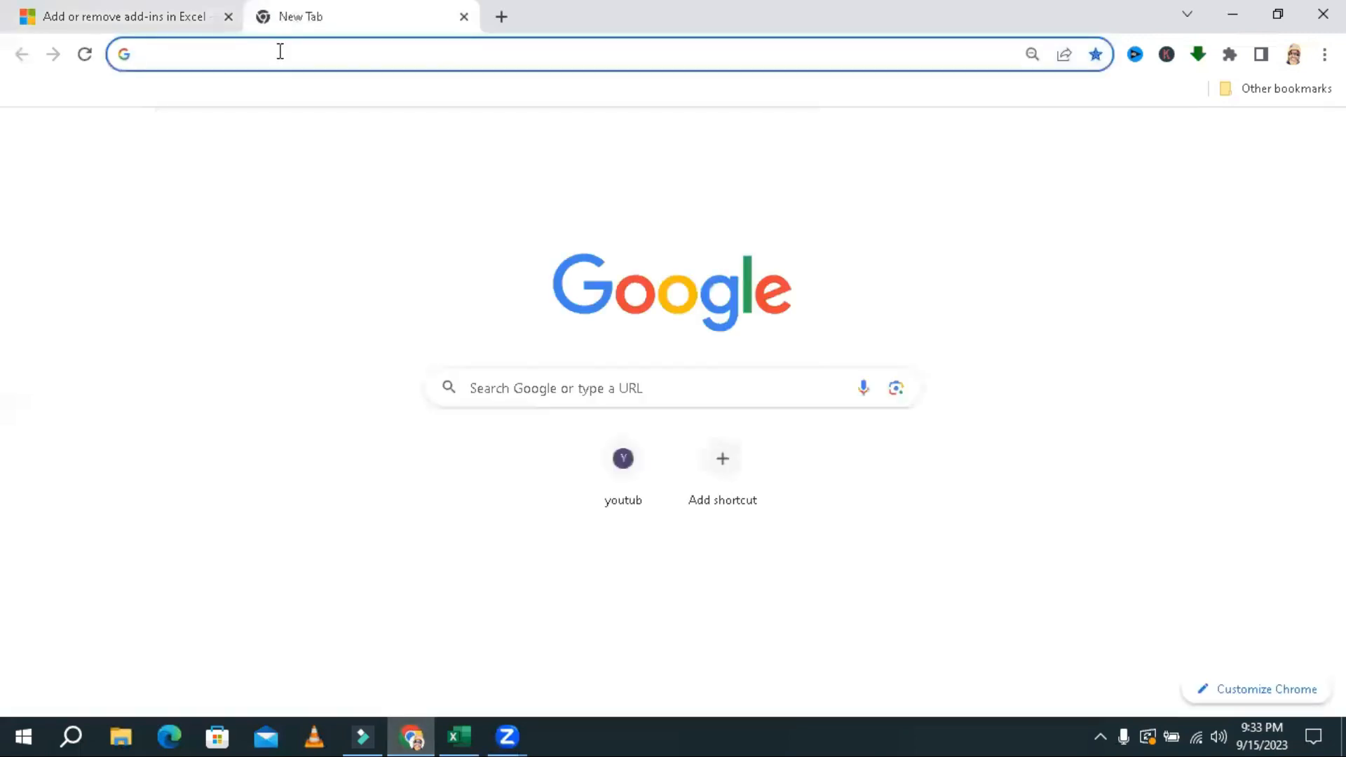
{"action": "type", "text": "itsystemadmin.net"}
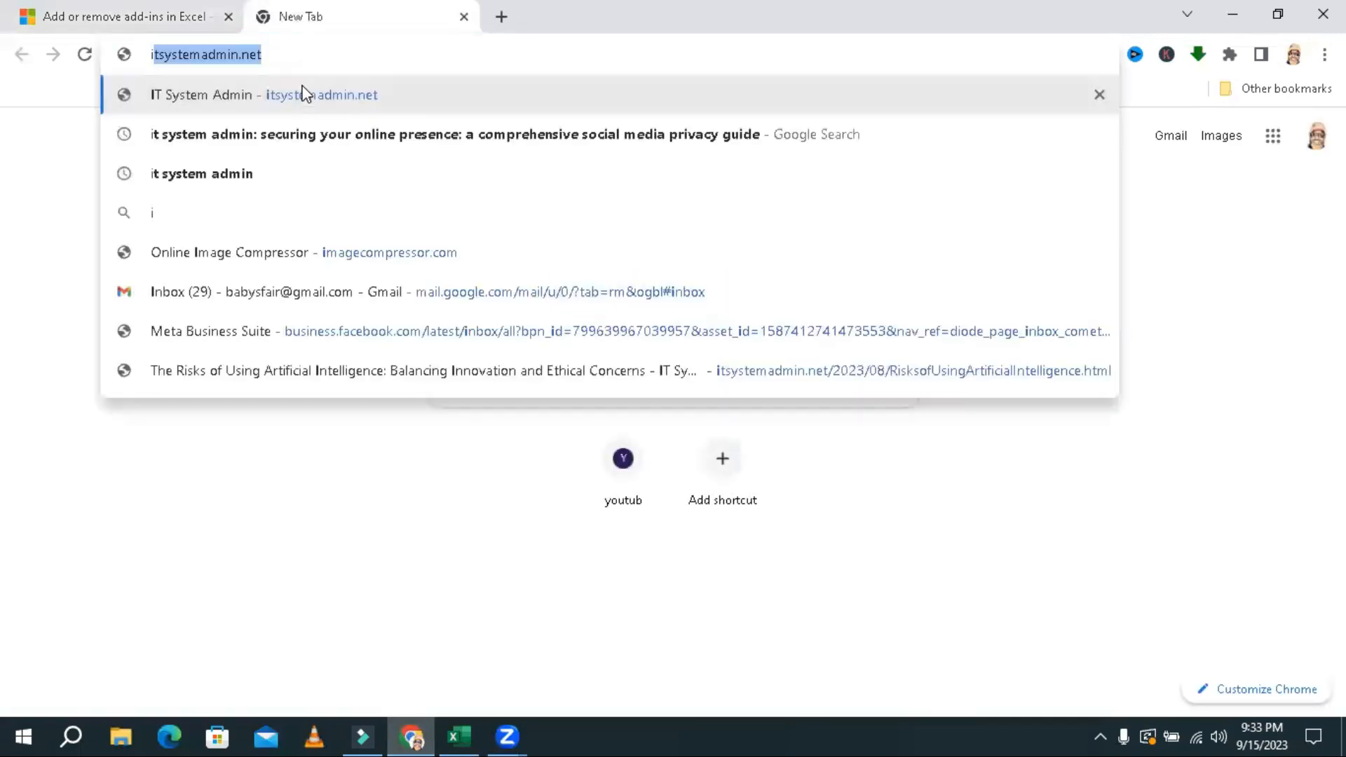
{"action": "left_click", "coordinate": [302, 94]}
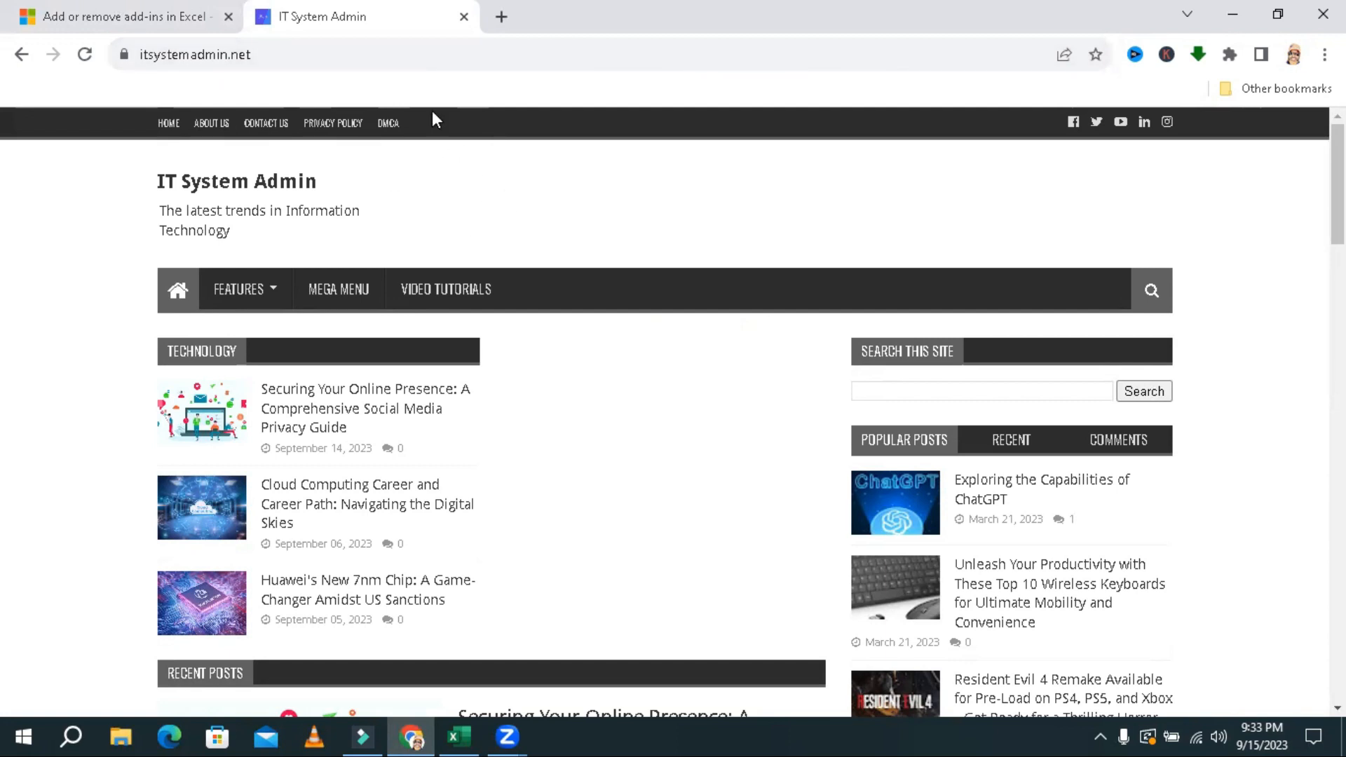
{"action": "left_click", "coordinate": [266, 50]}
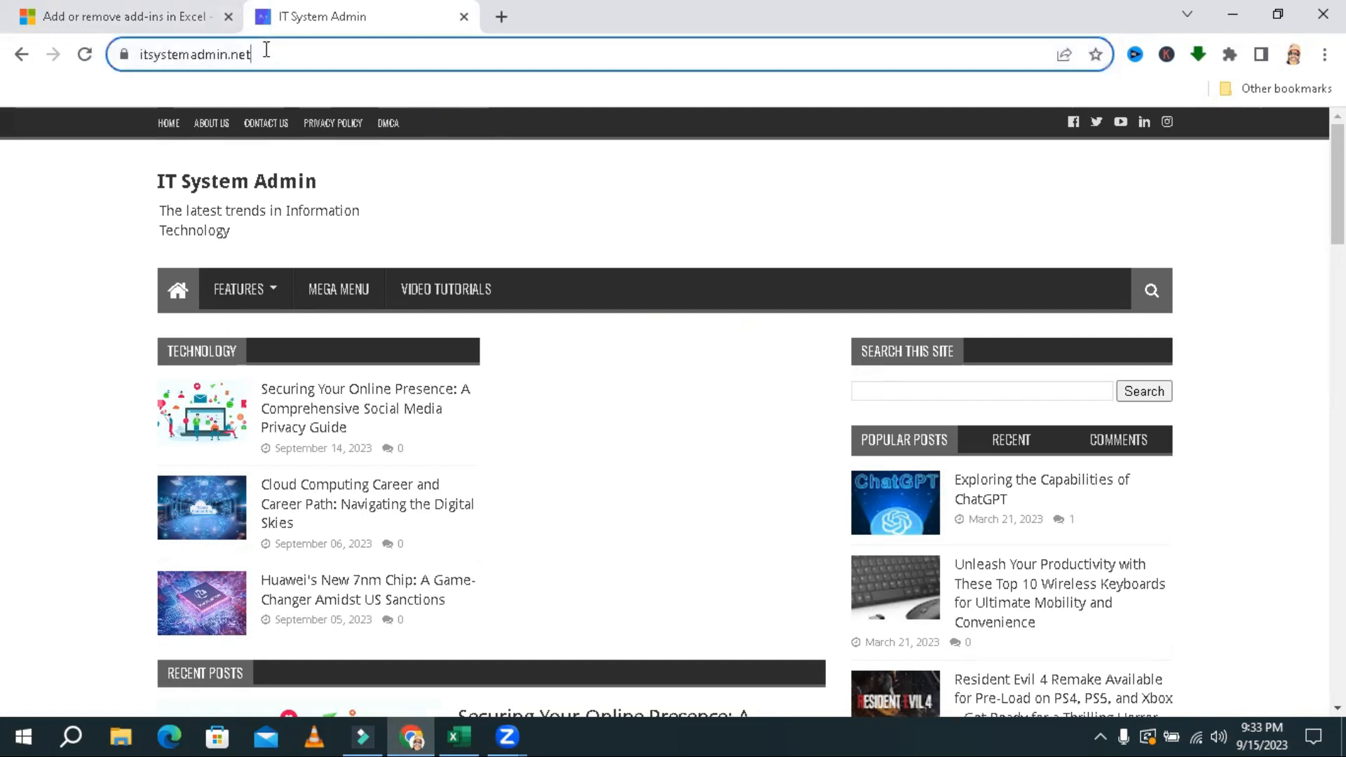
{"action": "left_click", "coordinate": [266, 50]}
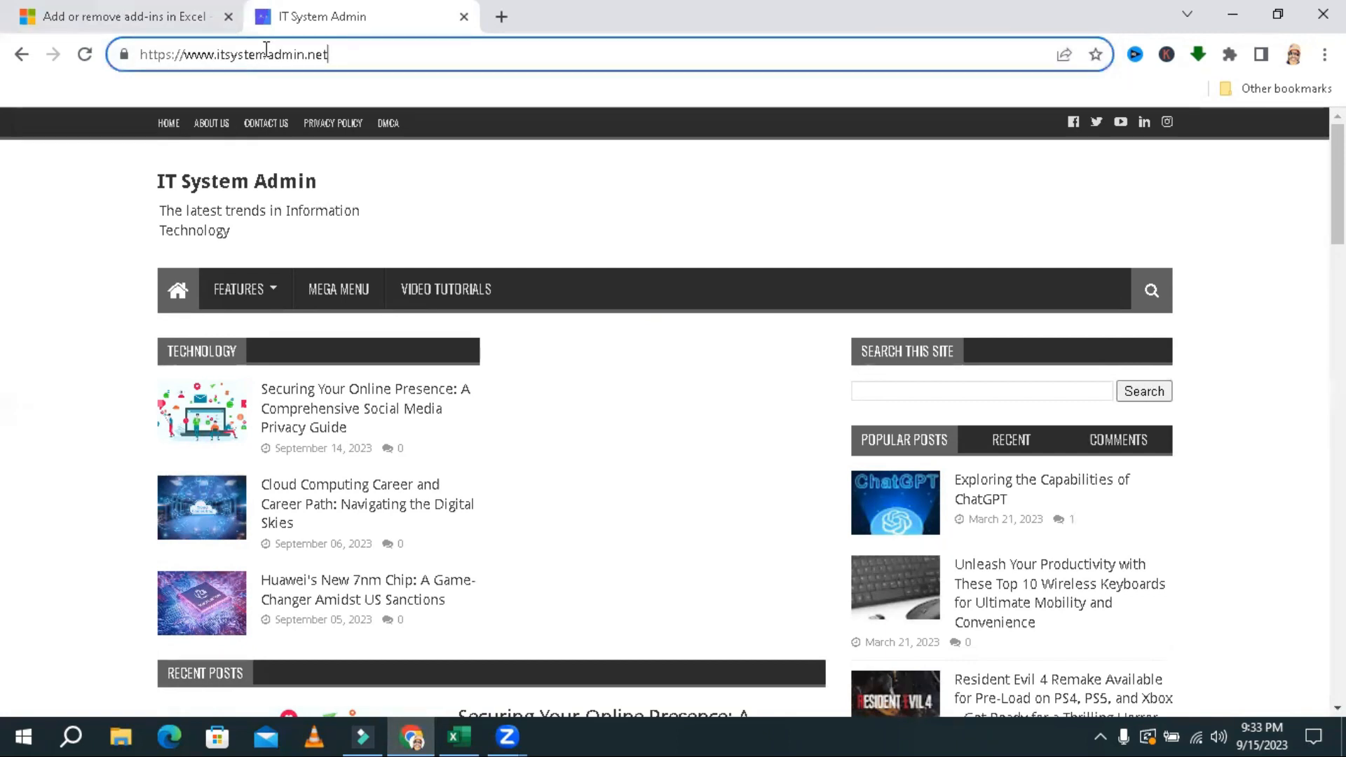
{"action": "left_click_drag", "start_coordinate": [353, 45], "coordinate": [134, 42]}
{"action": "right_click", "coordinate": [153, 52]}
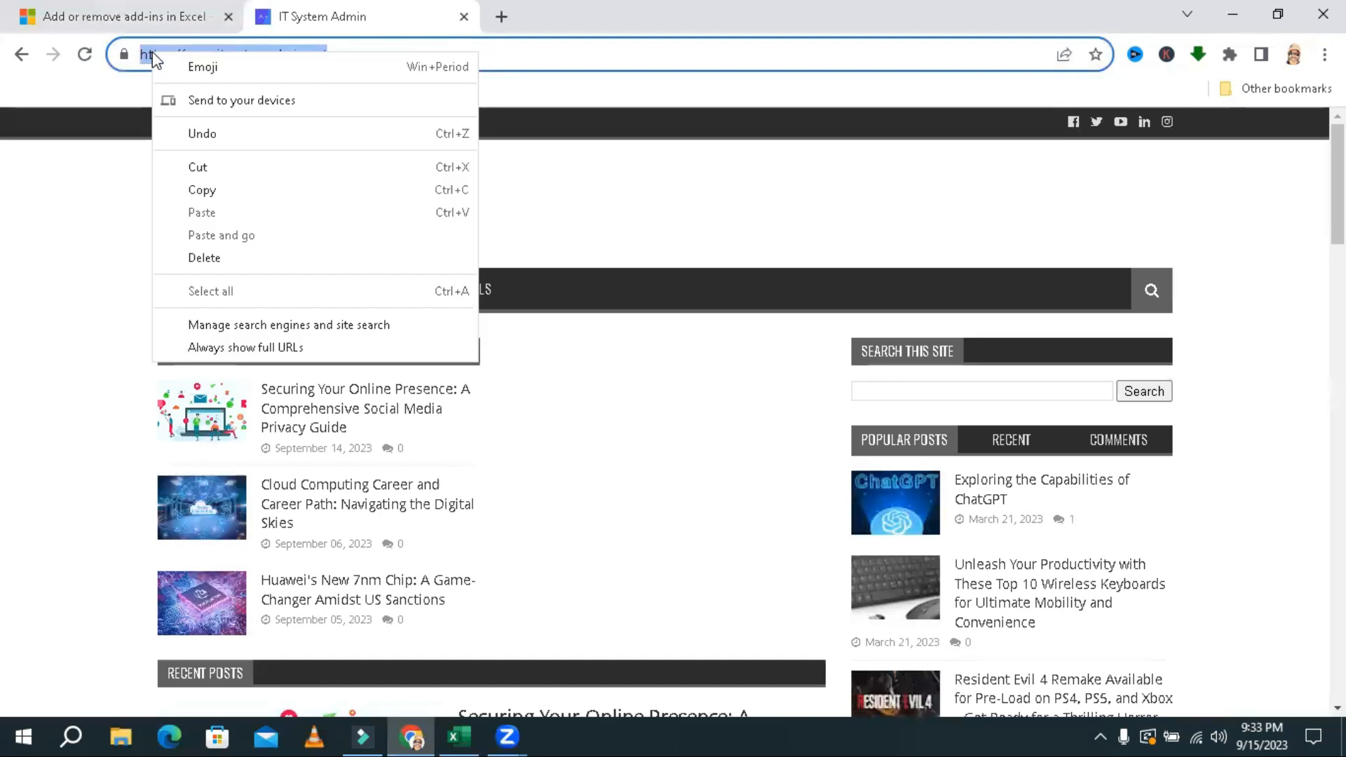
{"action": "left_click", "coordinate": [225, 187]}
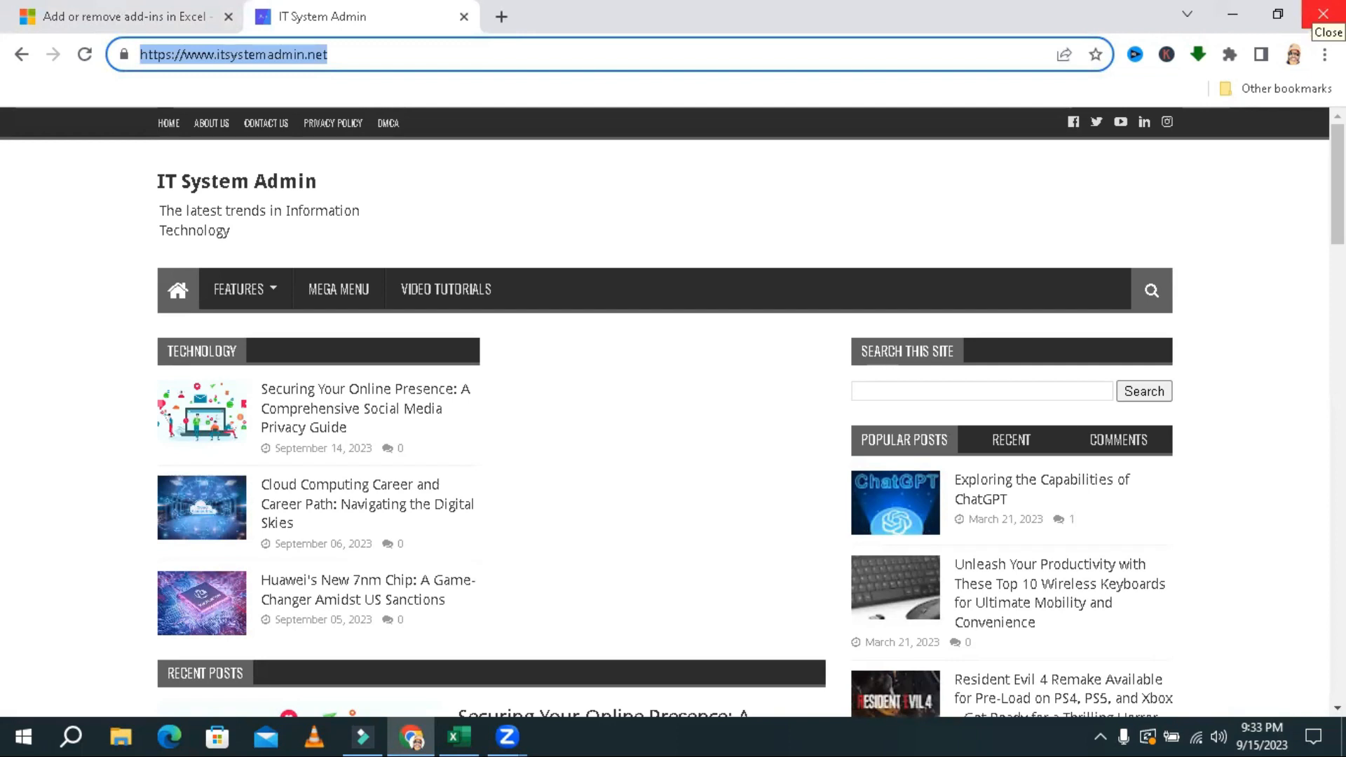
{"action": "left_click", "coordinate": [1322, 14]}
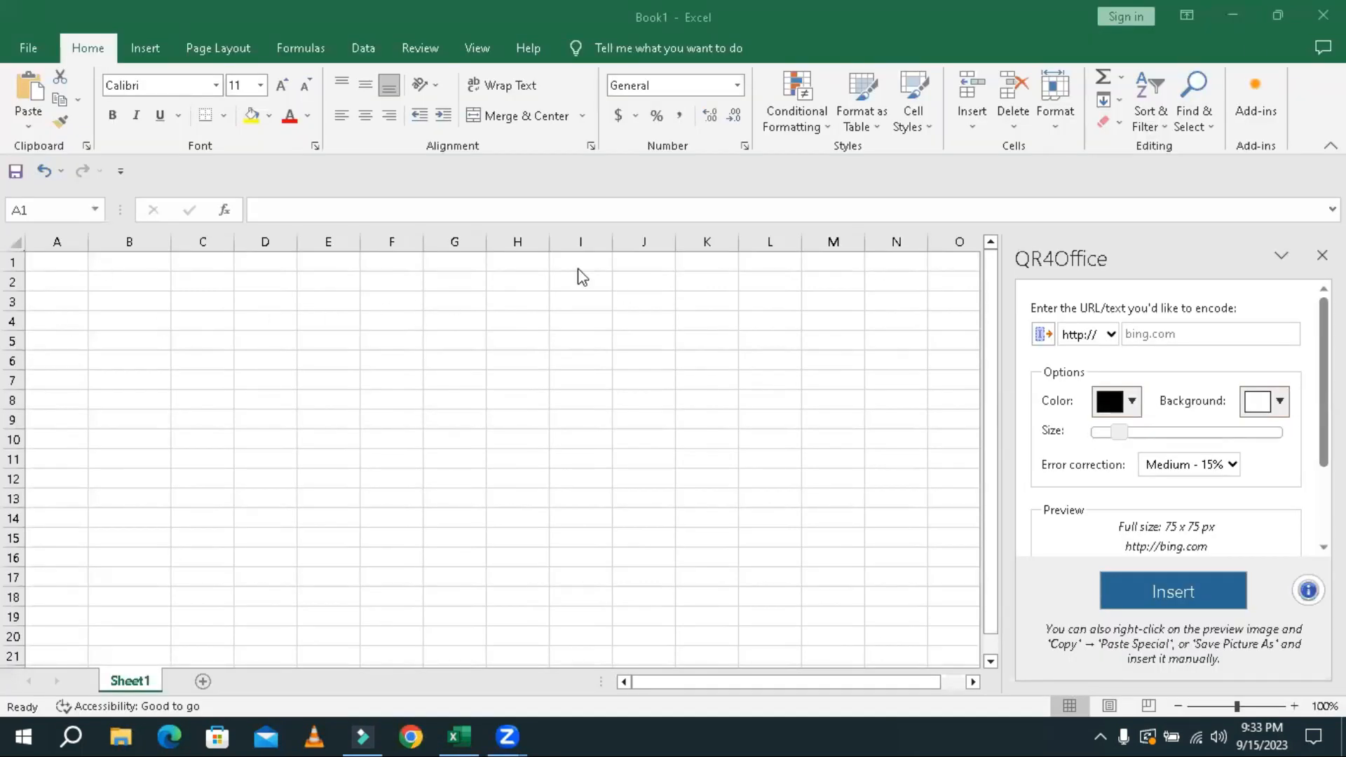
{"action": "left_click", "coordinate": [1112, 338]}
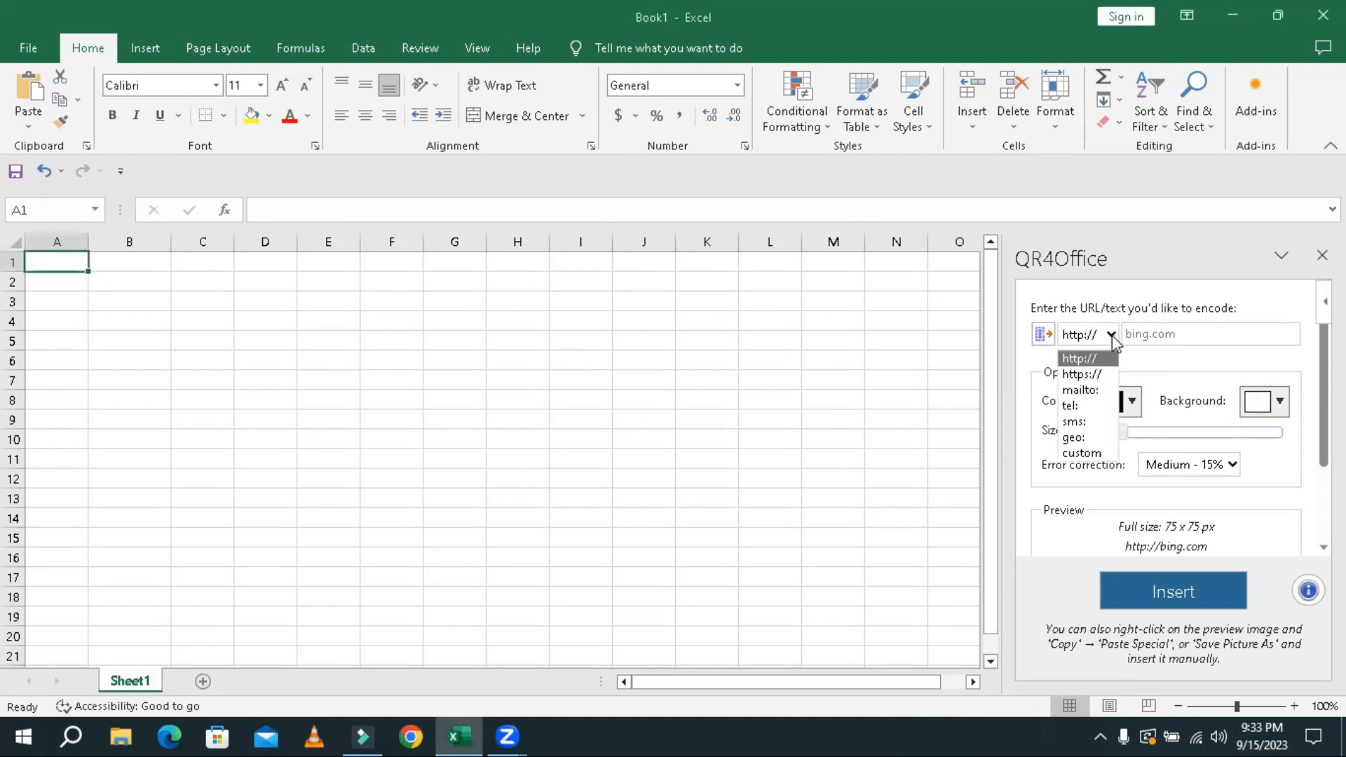
{"action": "left_click", "coordinate": [1085, 376]}
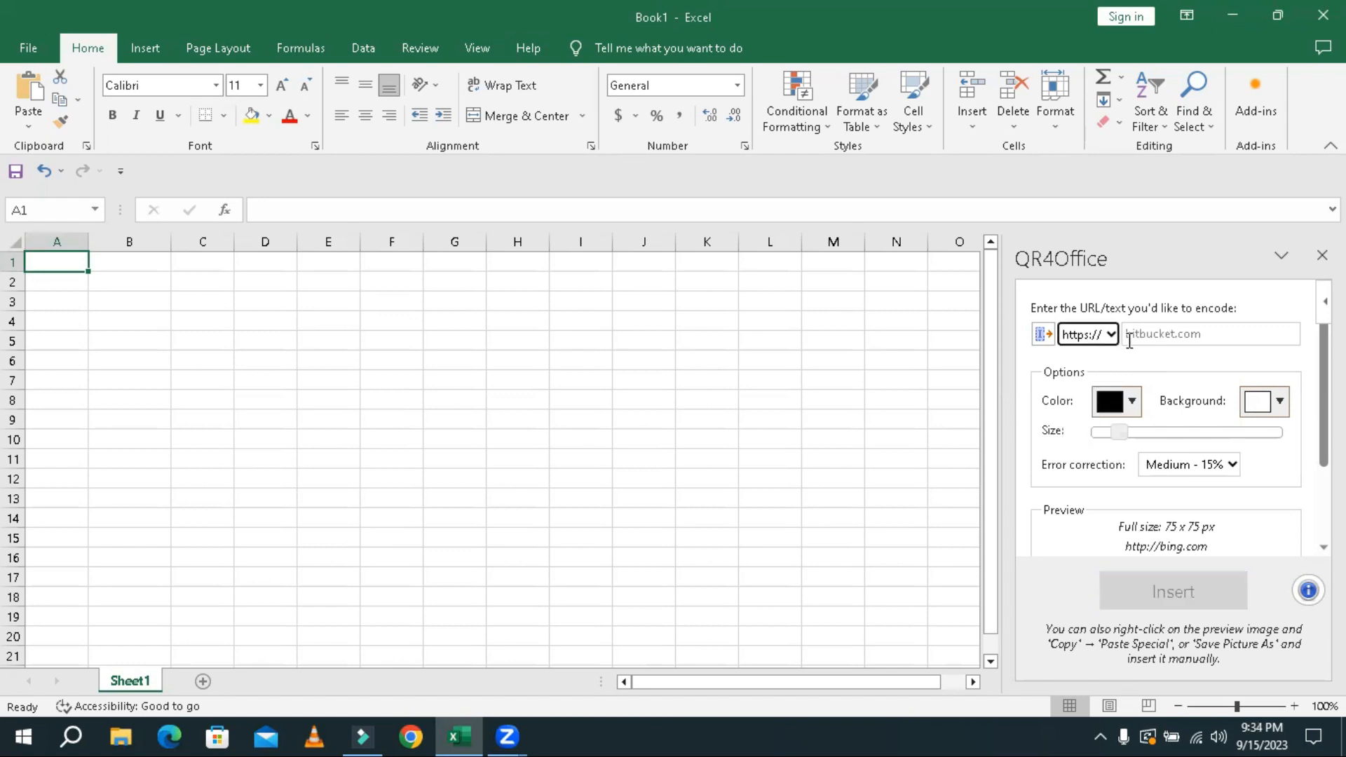
{"action": "left_click", "coordinate": [1159, 329]}
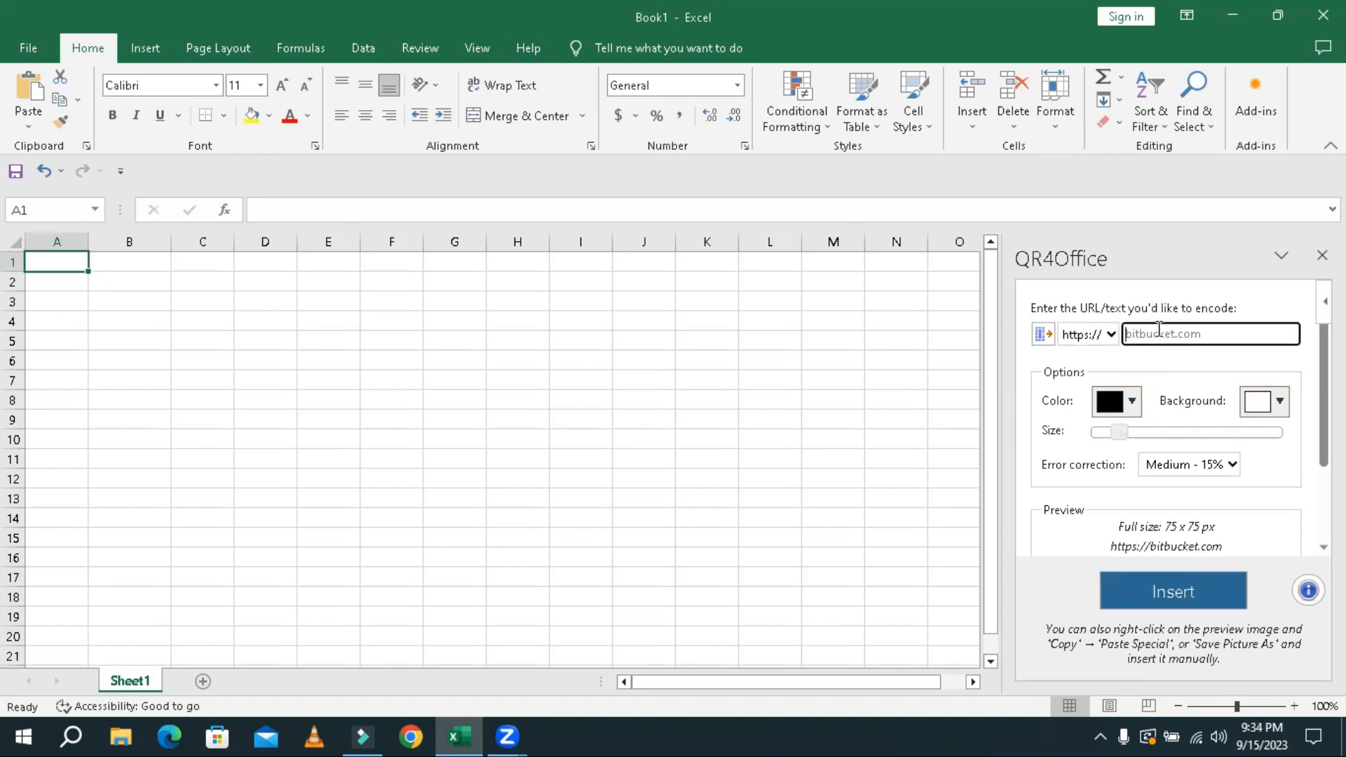
{"action": "right_click", "coordinate": [1159, 332]}
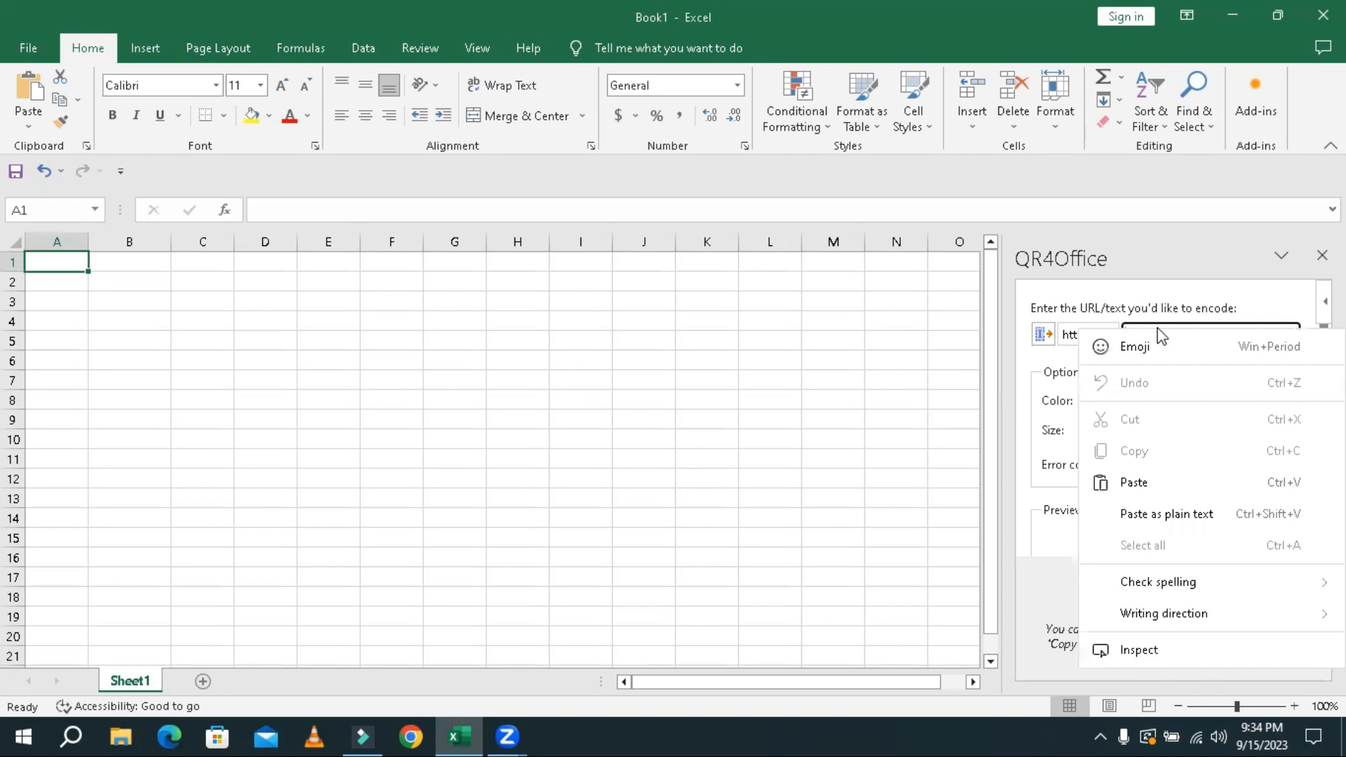
{"action": "left_click", "coordinate": [1133, 483]}
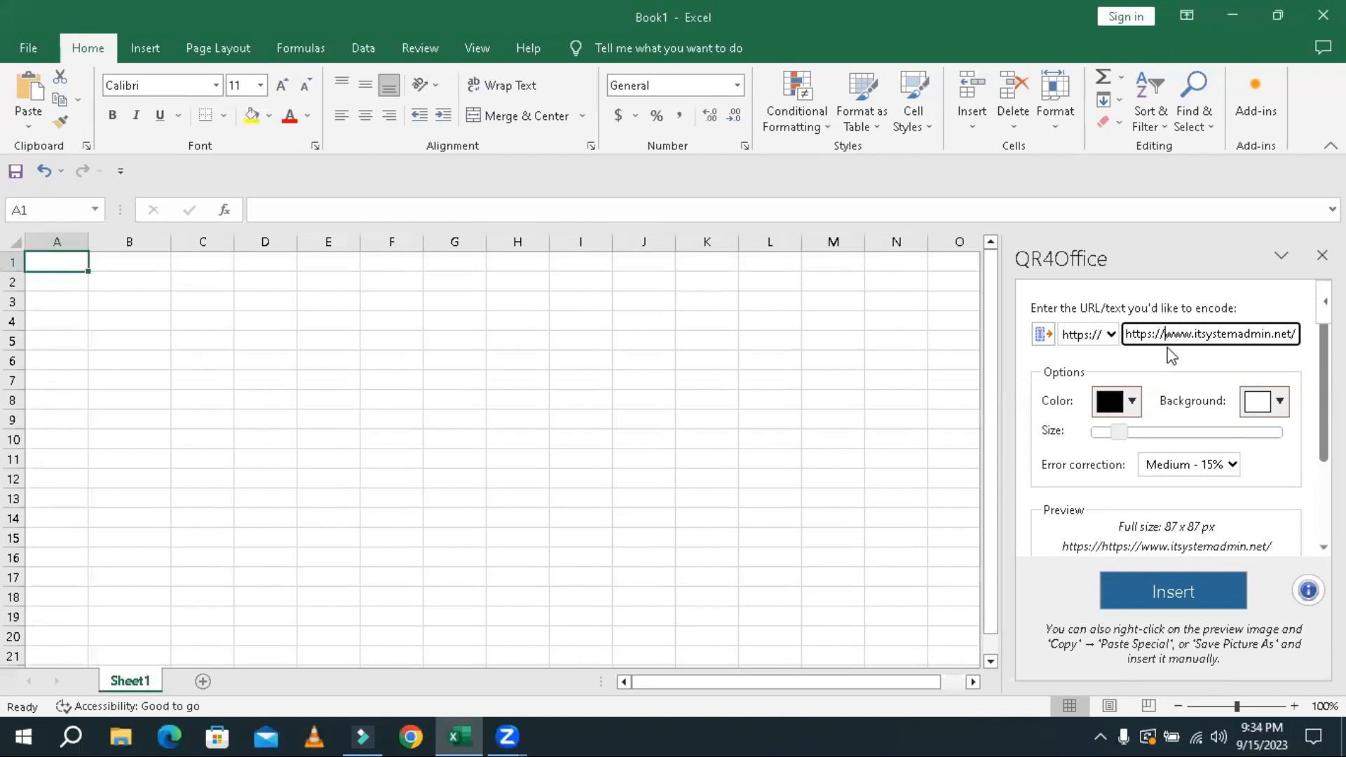
{"action": "key", "text": "BackSpace"}
{"action": "key", "text": "BackSpace"}
{"action": "key", "text": "BackSpace"}
{"action": "key", "text": "BackSpace"}
{"action": "key", "text": "BackSpace"}
{"action": "key", "text": "BackSpace"}
{"action": "key", "text": "BackSpace"}
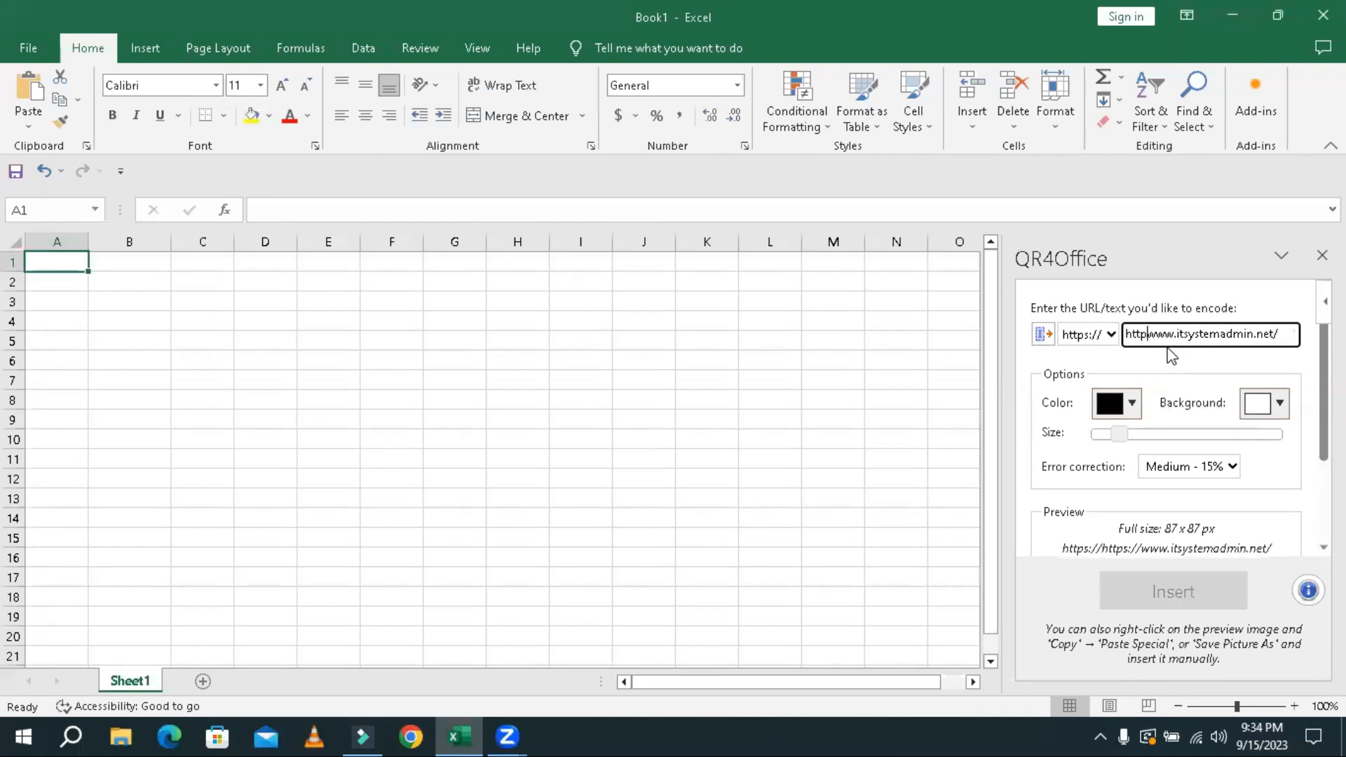
{"action": "key", "text": "BackSpace"}
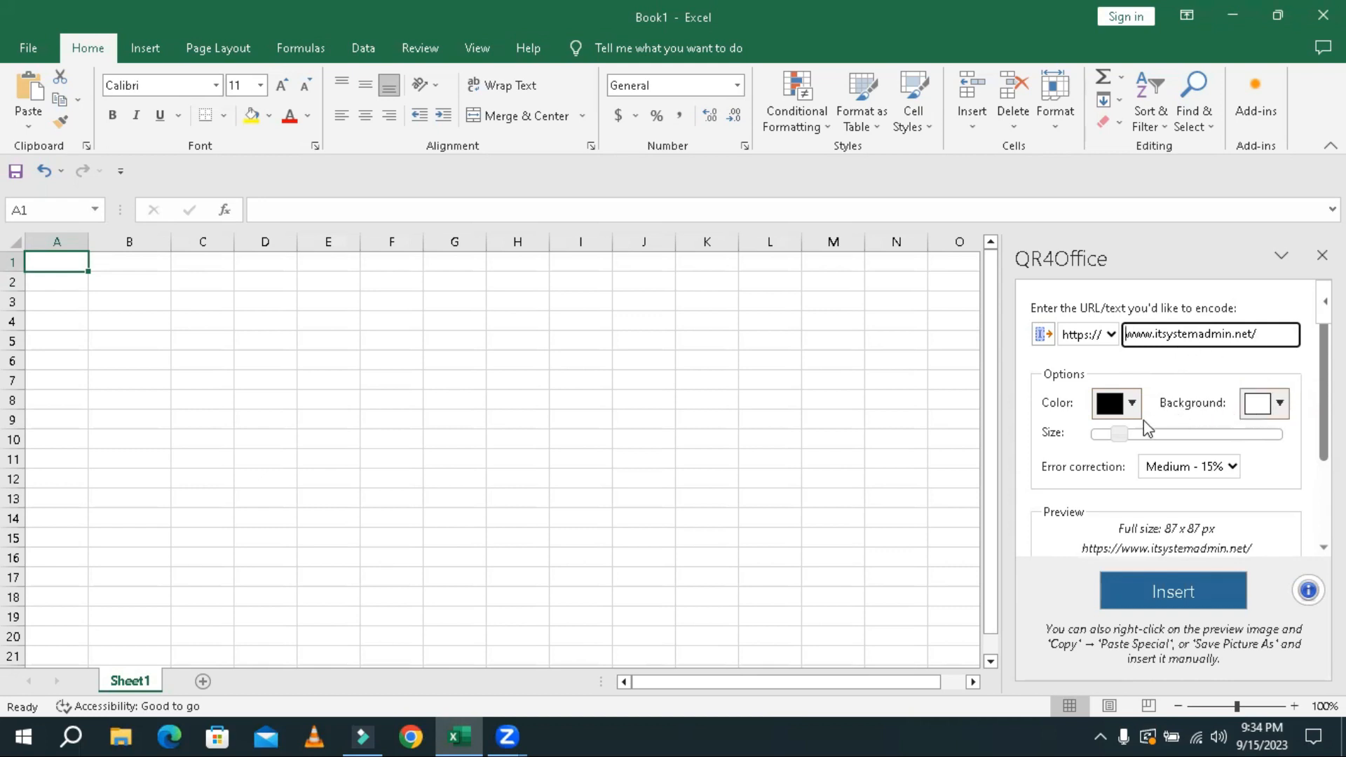
Enlarge the QR code to about 145 x 145 px and set its color to blue.
{"action": "left_click_drag", "start_coordinate": [1121, 431], "coordinate": [1141, 435]}
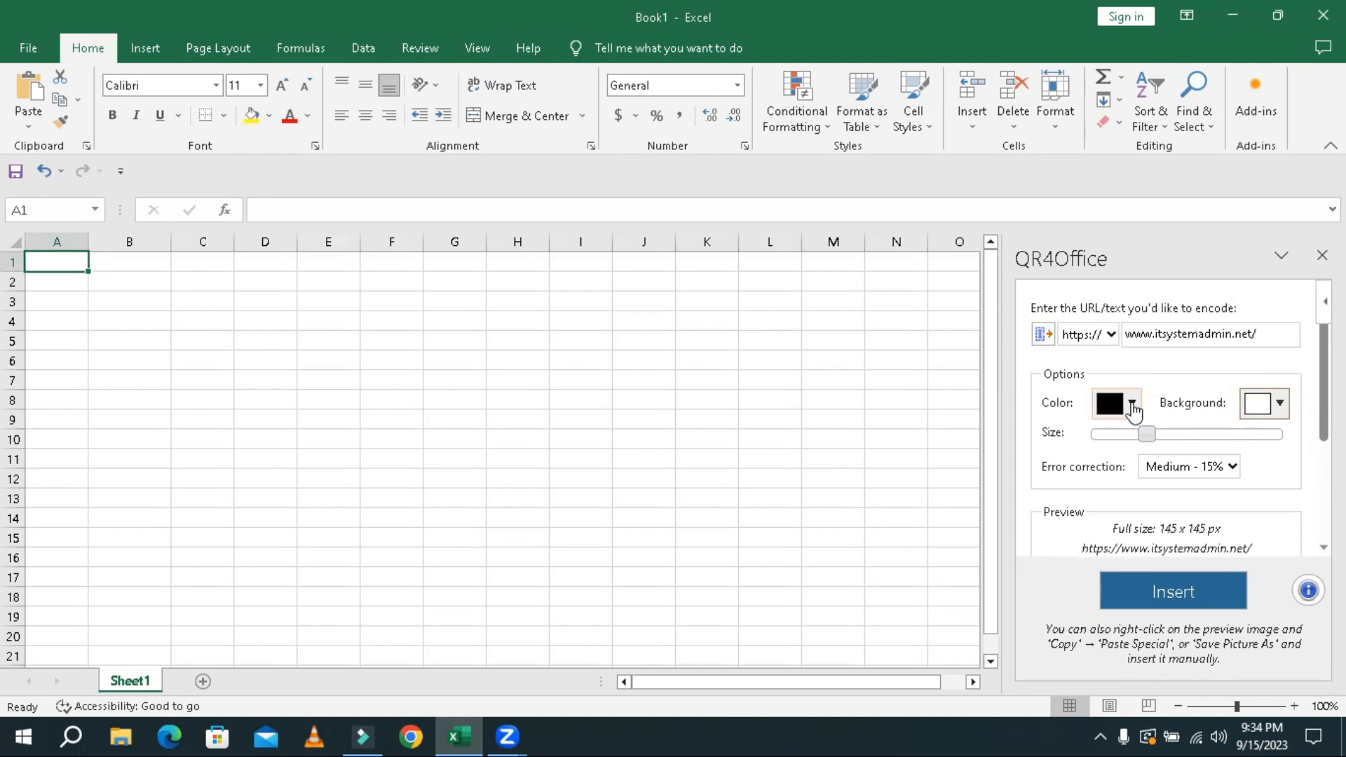
{"action": "left_click", "coordinate": [1133, 407]}
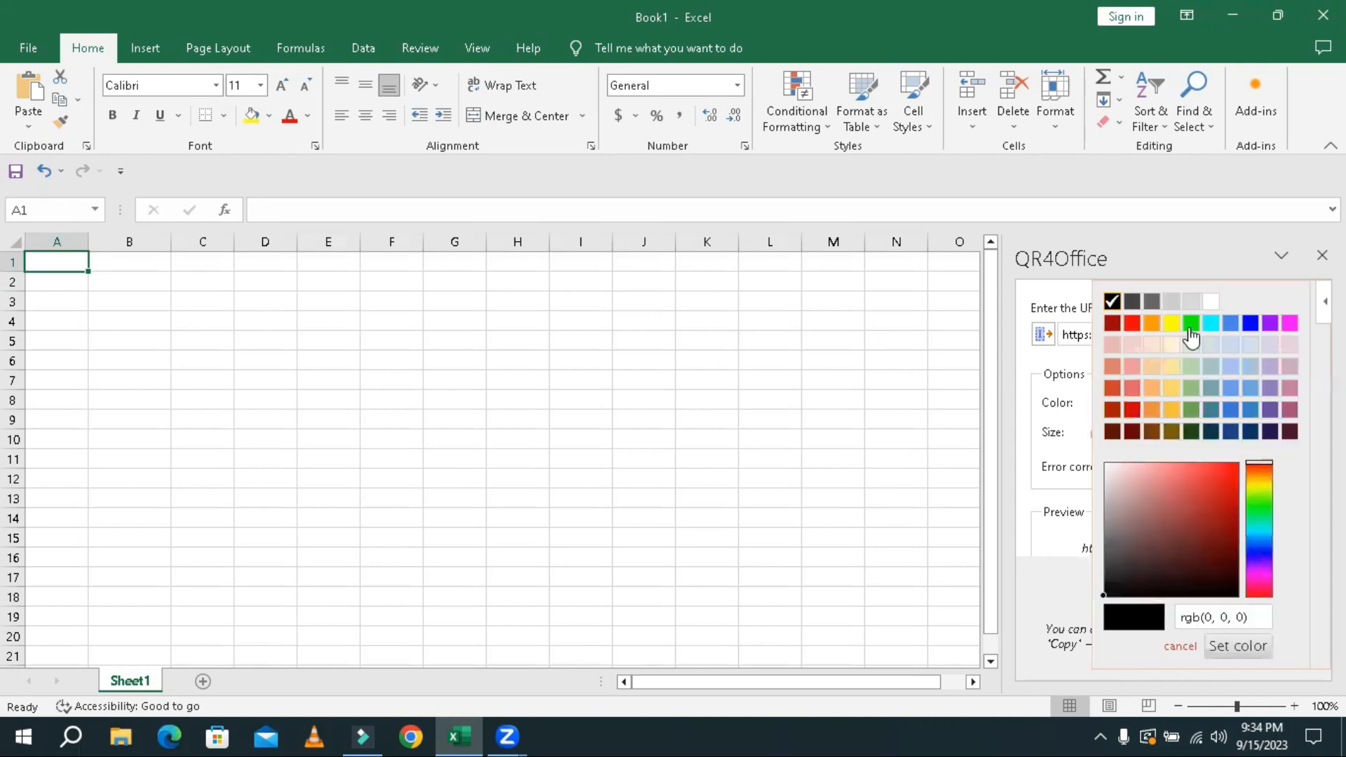
{"action": "left_click", "coordinate": [1251, 324]}
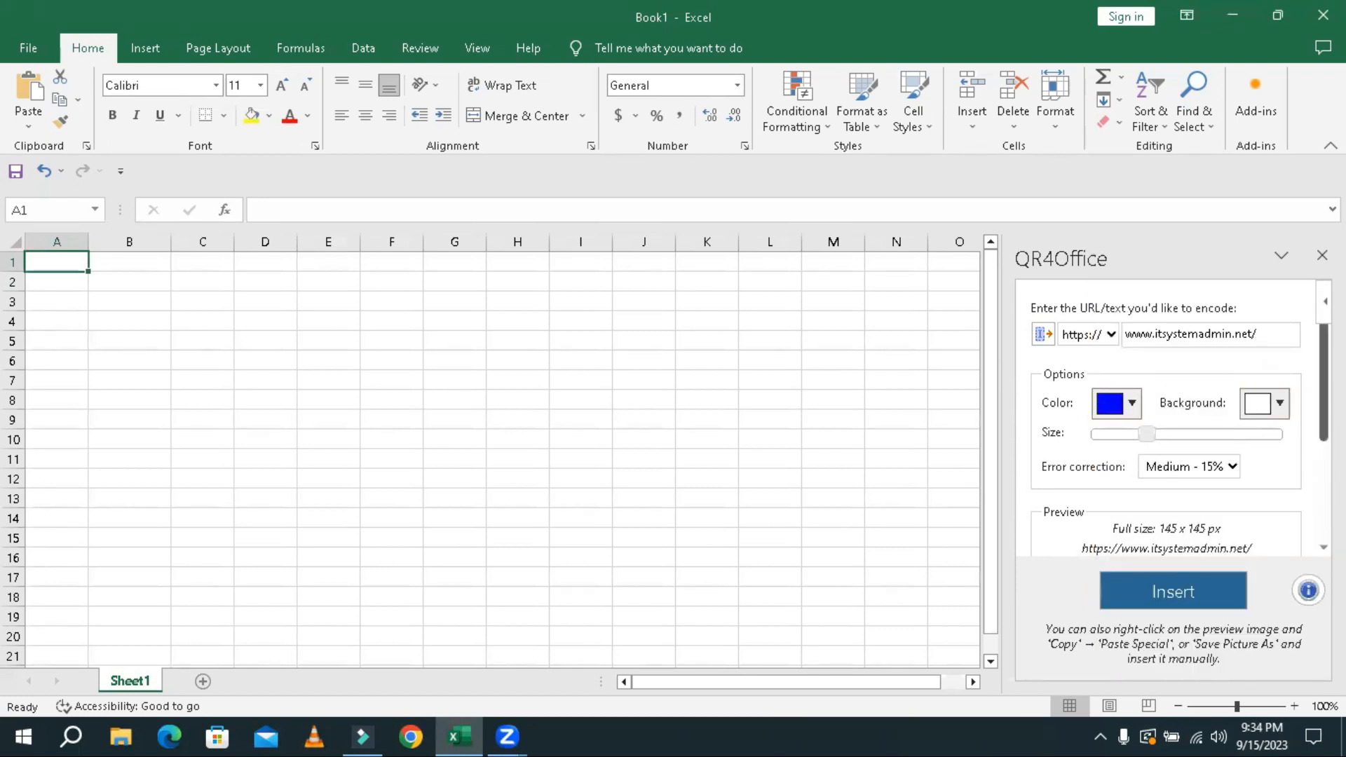
Insert the QR code into the worksheet and enlarge the picture to span about columns A to D and rows 1 to 14.
{"action": "scroll", "coordinate": [1180, 419], "scroll_direction": "down", "scroll_amount": 4}
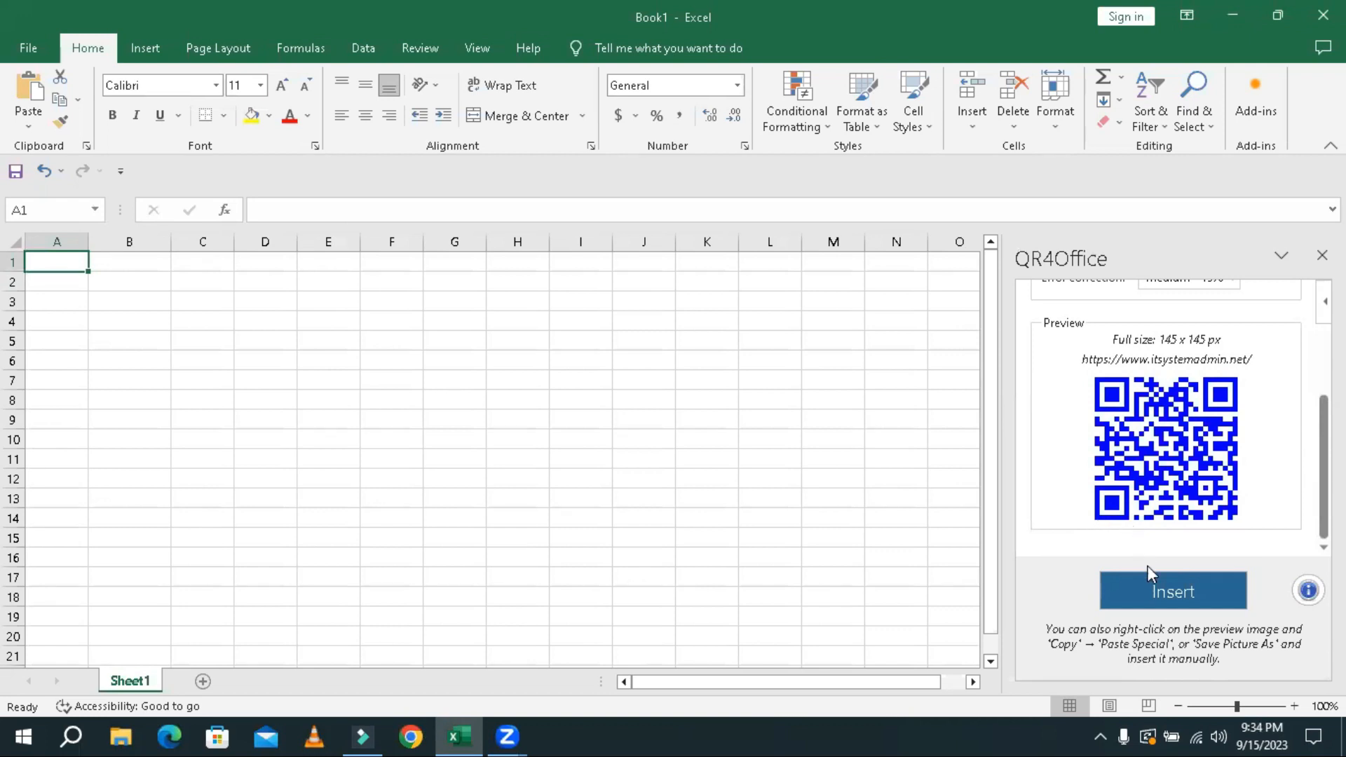
{"action": "left_click", "coordinate": [1159, 597]}
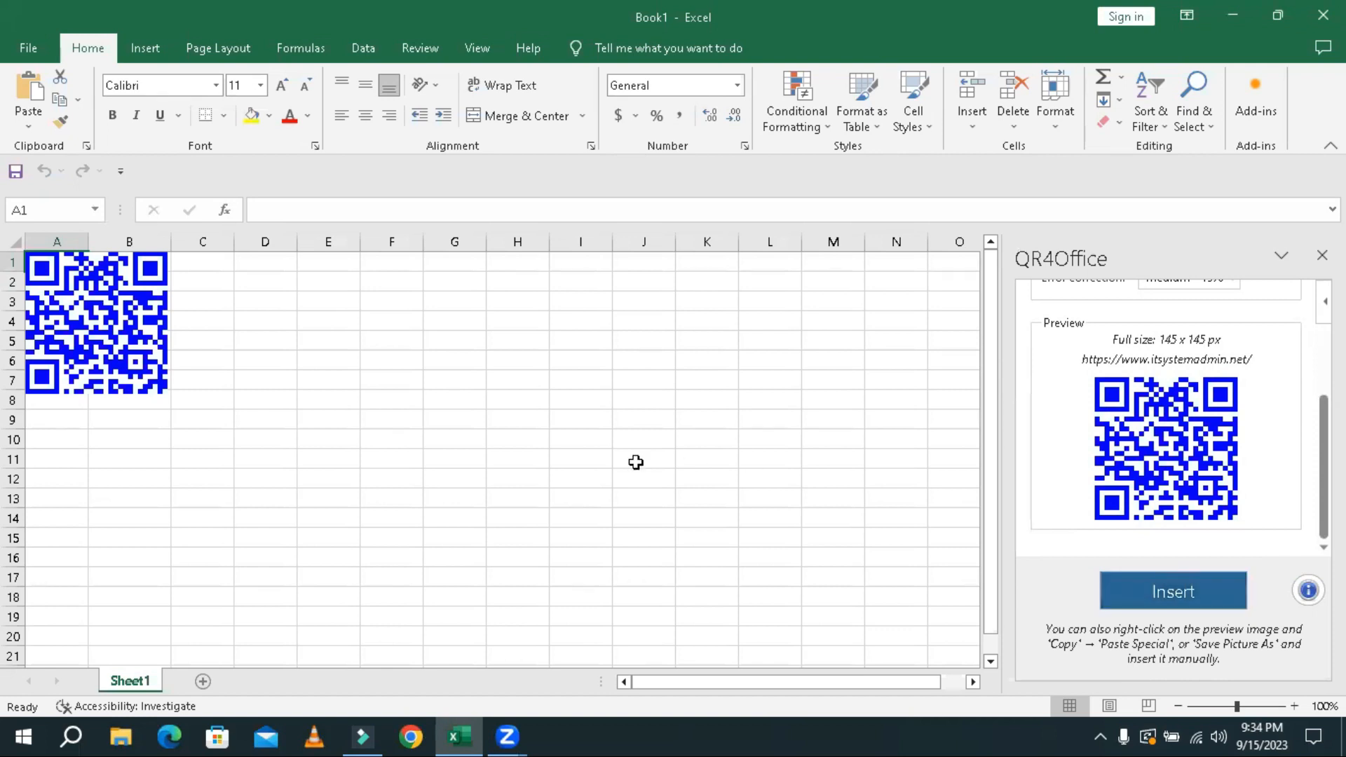
{"action": "left_click", "coordinate": [154, 356]}
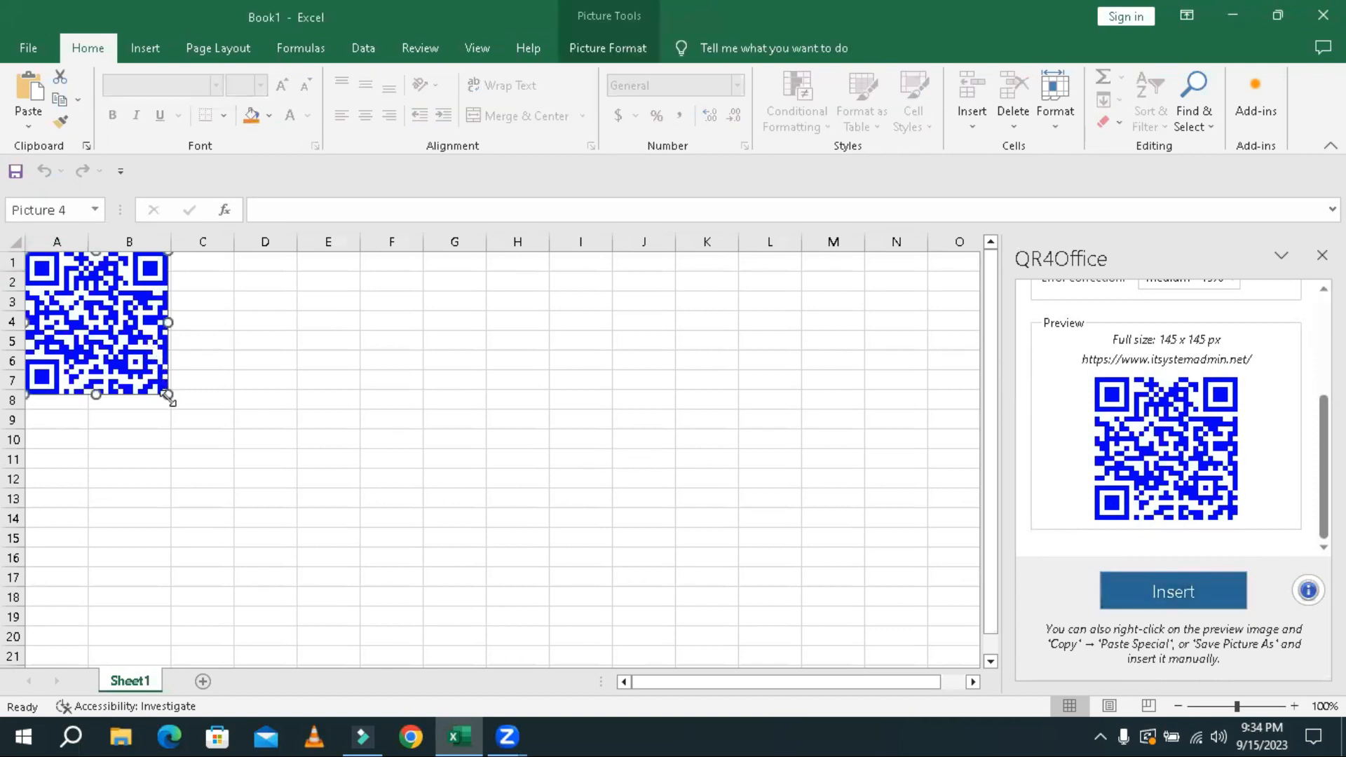
{"action": "left_click_drag", "start_coordinate": [169, 395], "coordinate": [296, 499]}
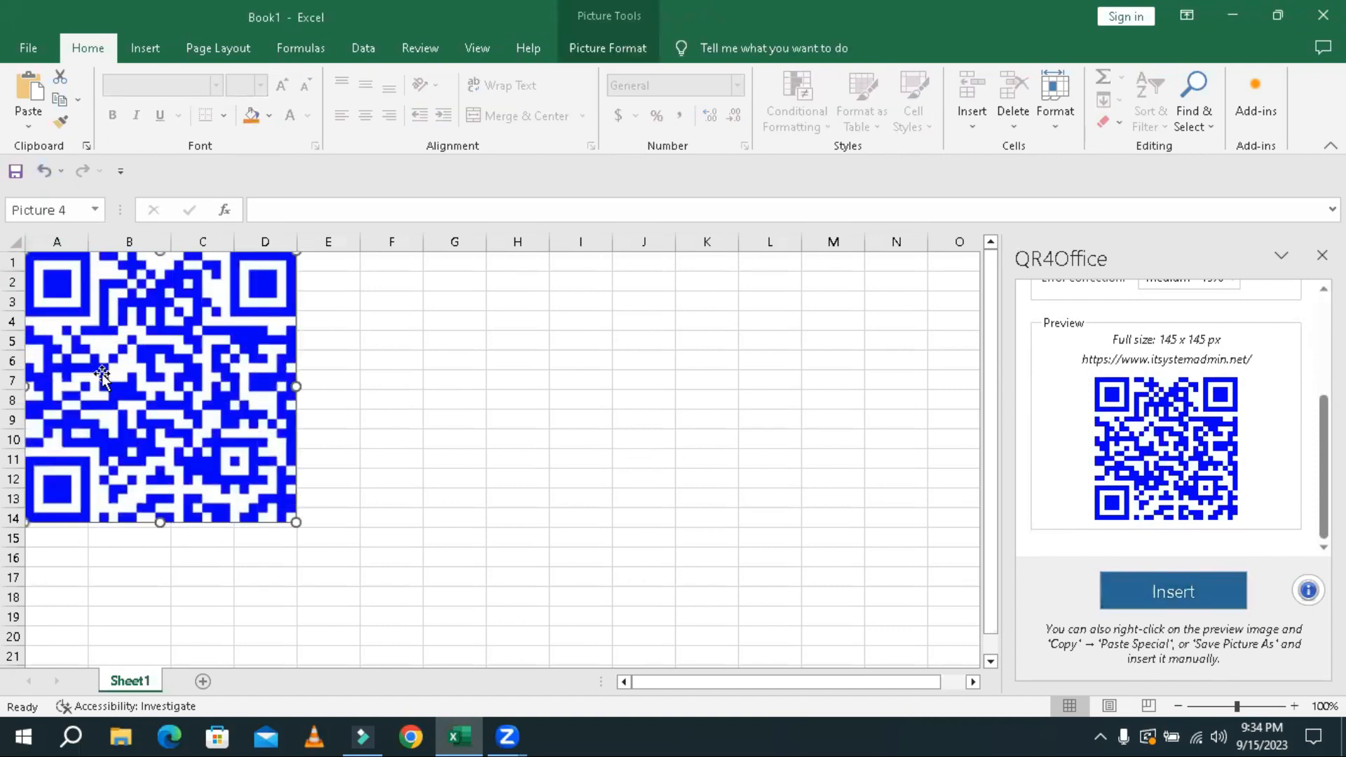
Copy the enlarged QR code picture, open Paint and paste it onto the blank canvas.
{"action": "right_click", "coordinate": [123, 379]}
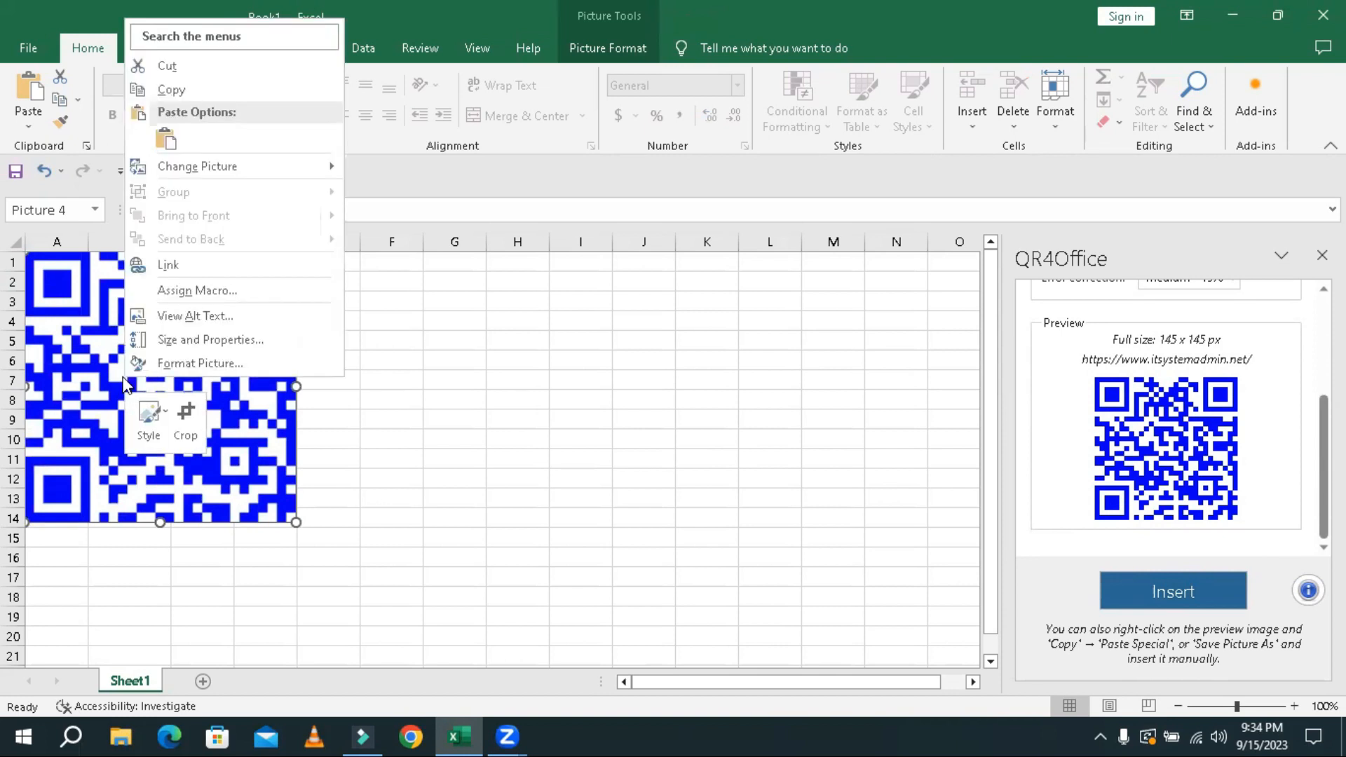
{"action": "left_click", "coordinate": [205, 82]}
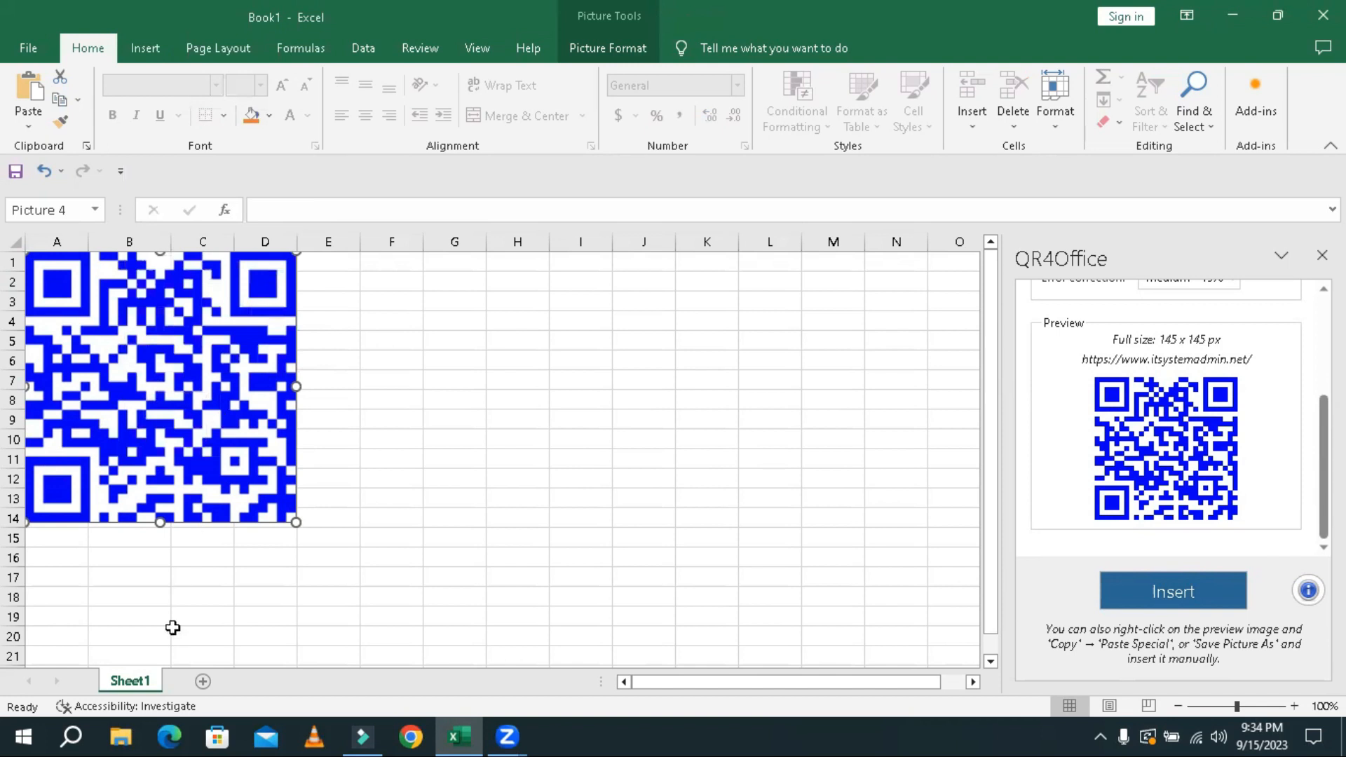
{"action": "left_click", "coordinate": [72, 734]}
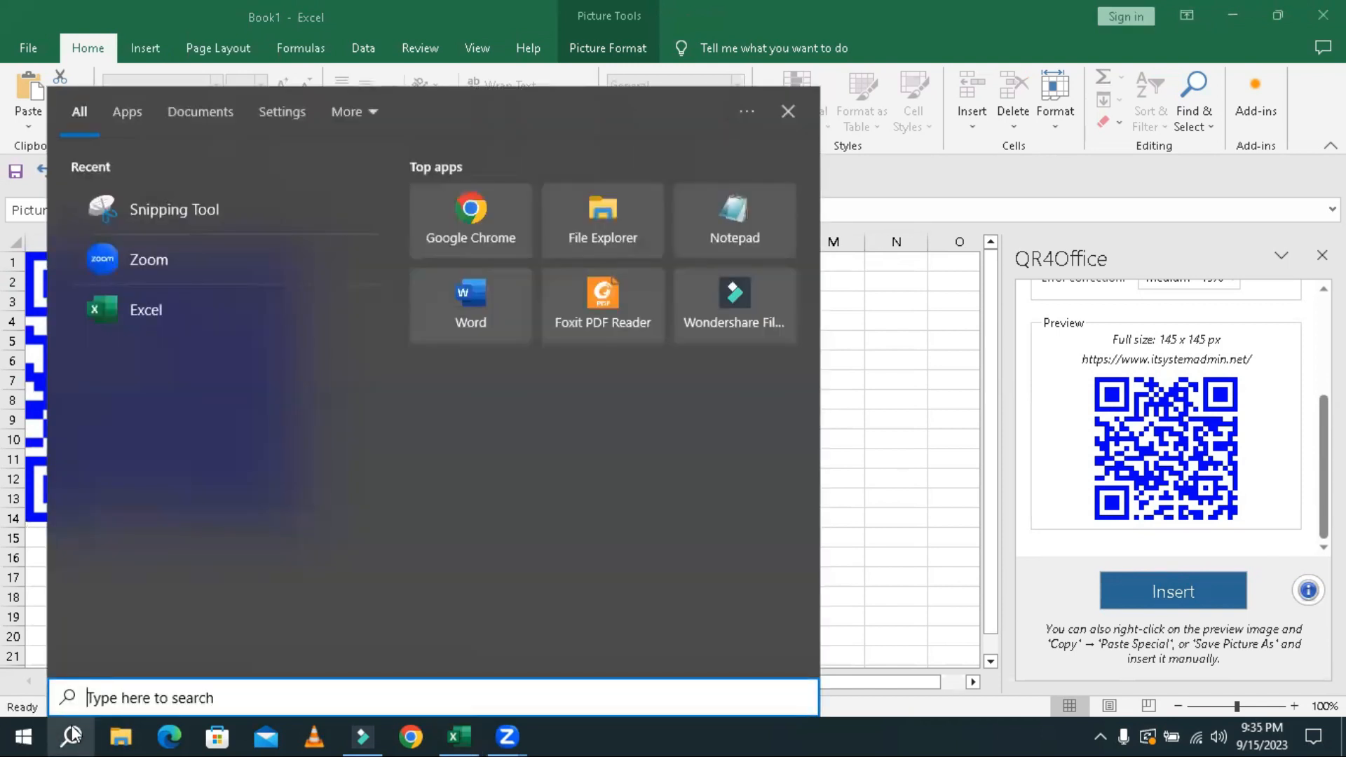
{"action": "type", "text": "paint"}
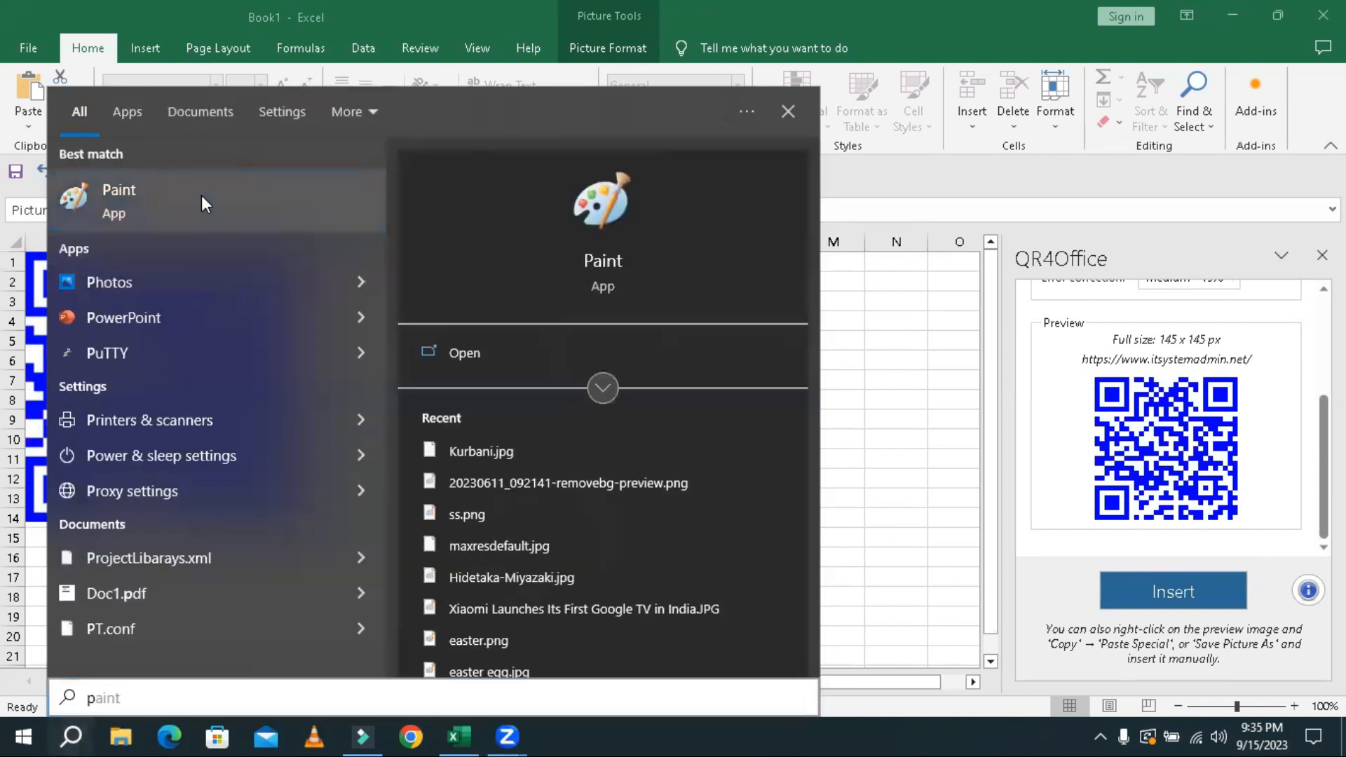
{"action": "left_click", "coordinate": [204, 204]}
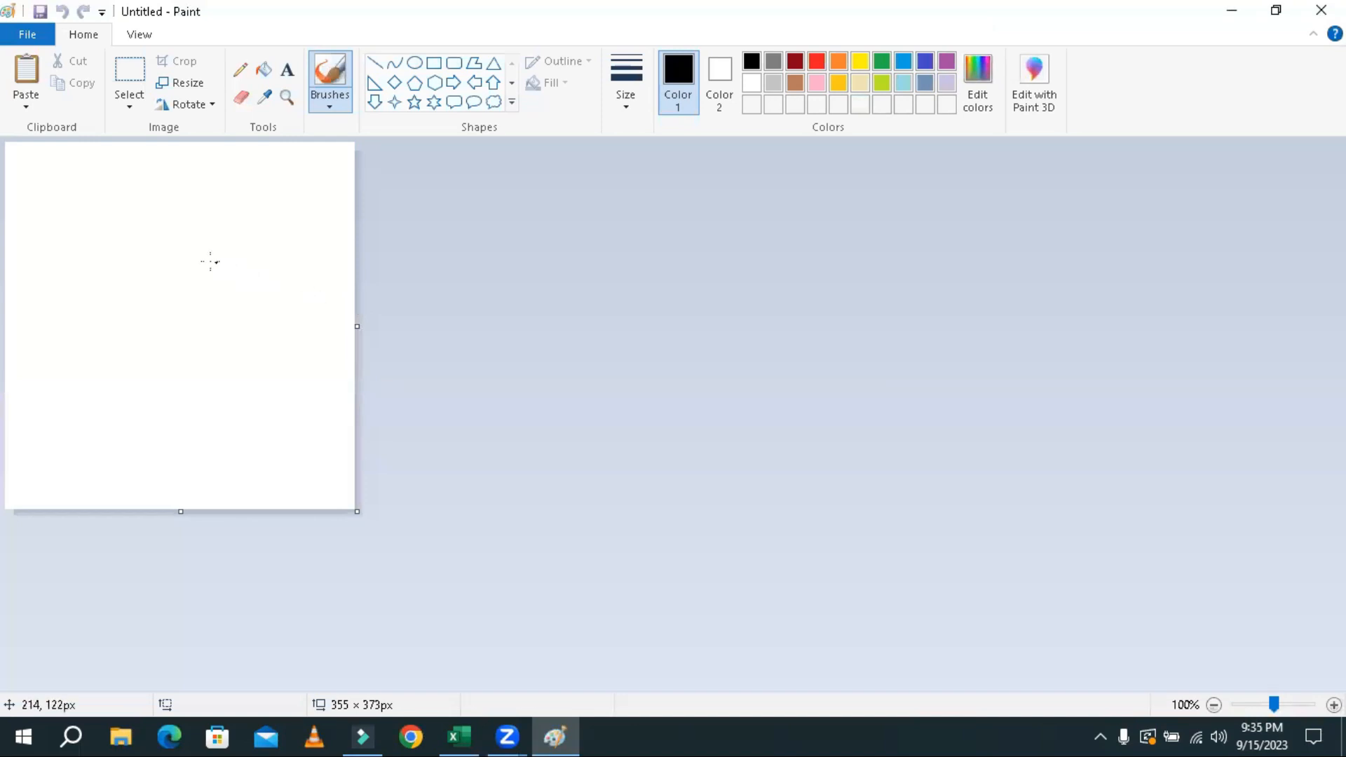
{"action": "key", "text": "ctrl+v"}
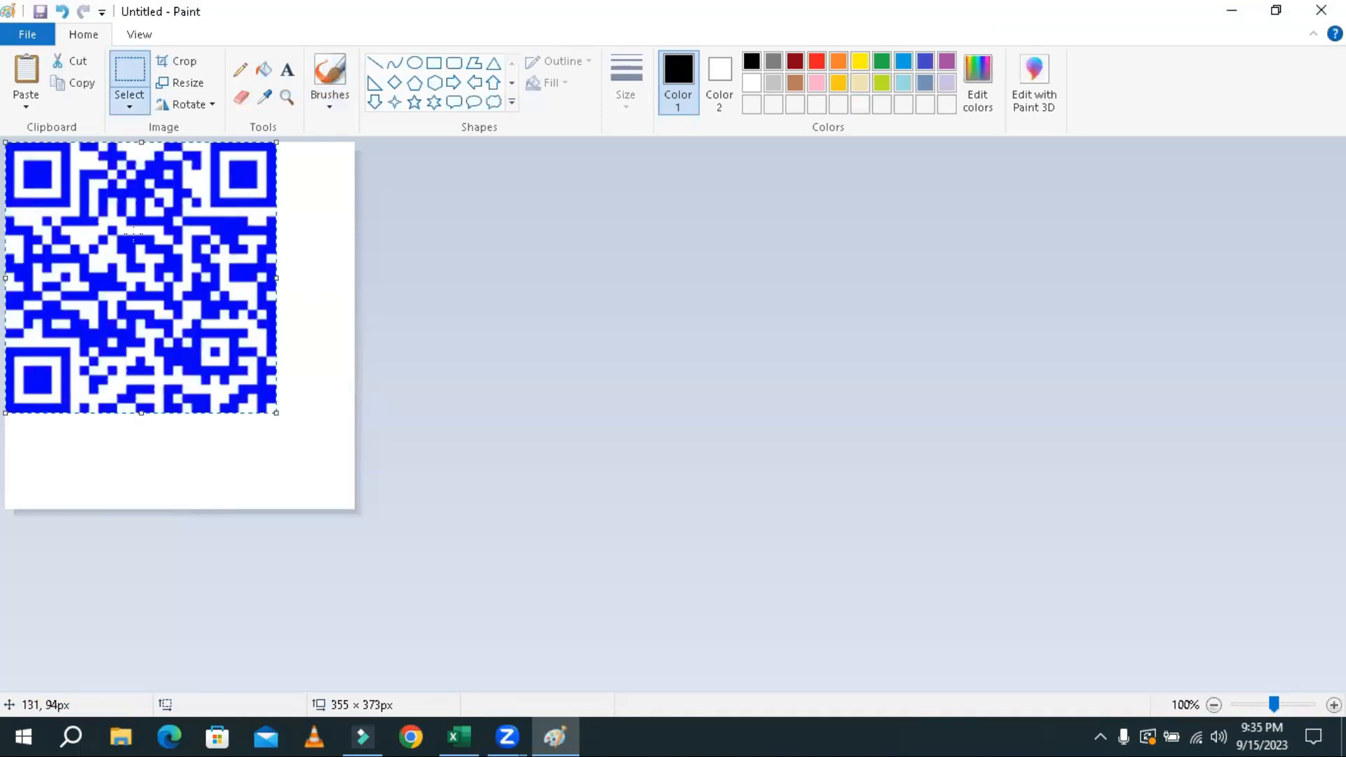
{"action": "left_click", "coordinate": [287, 70]}
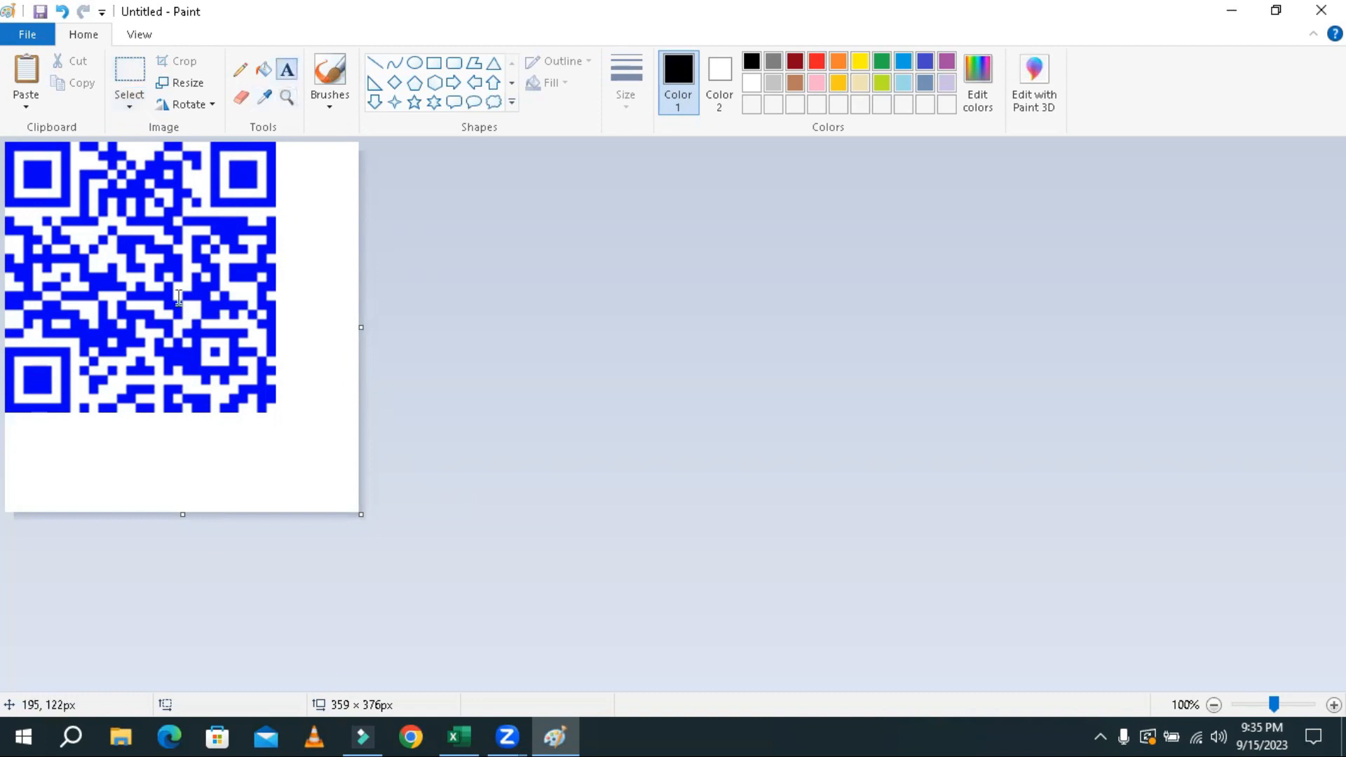
{"action": "left_click", "coordinate": [30, 458]}
{"action": "type", "text": "www.itsystemadmin.net"}
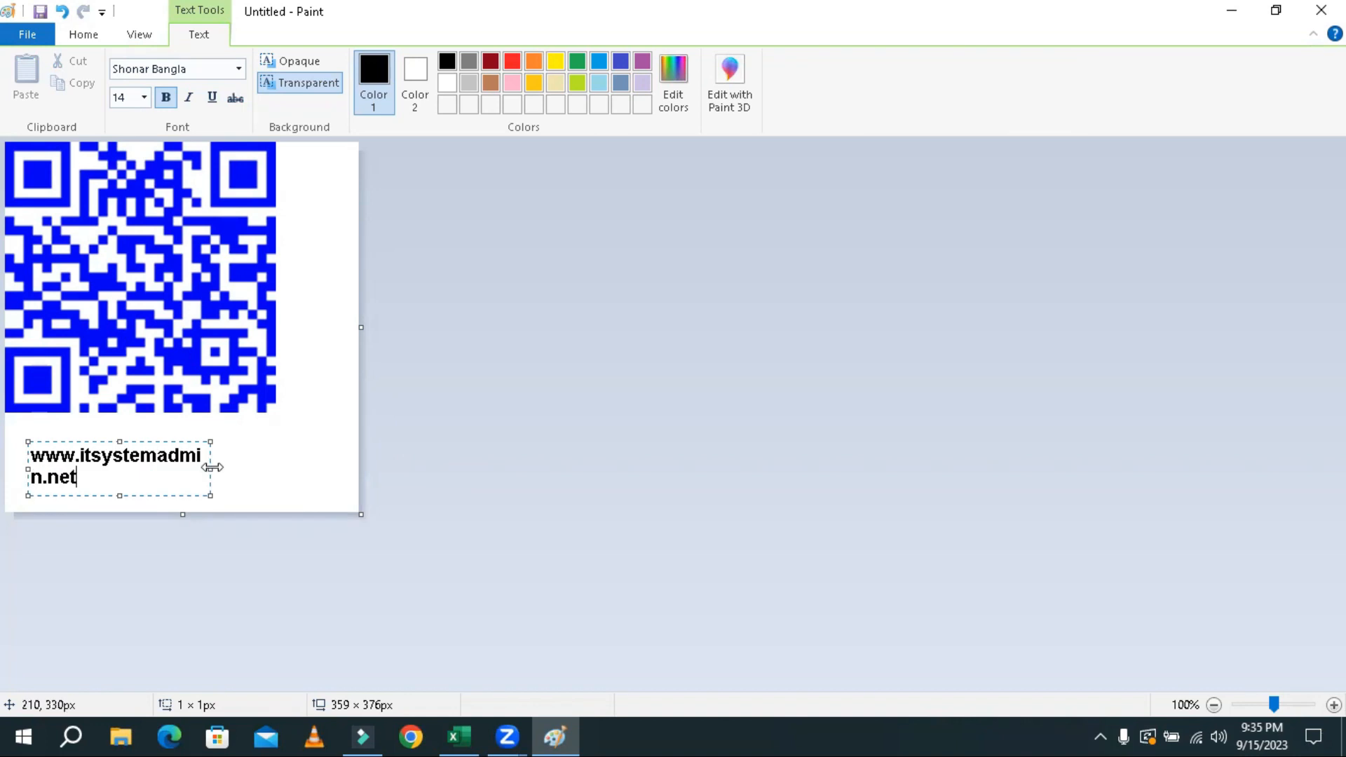
{"action": "left_click_drag", "start_coordinate": [212, 467], "coordinate": [259, 467]}
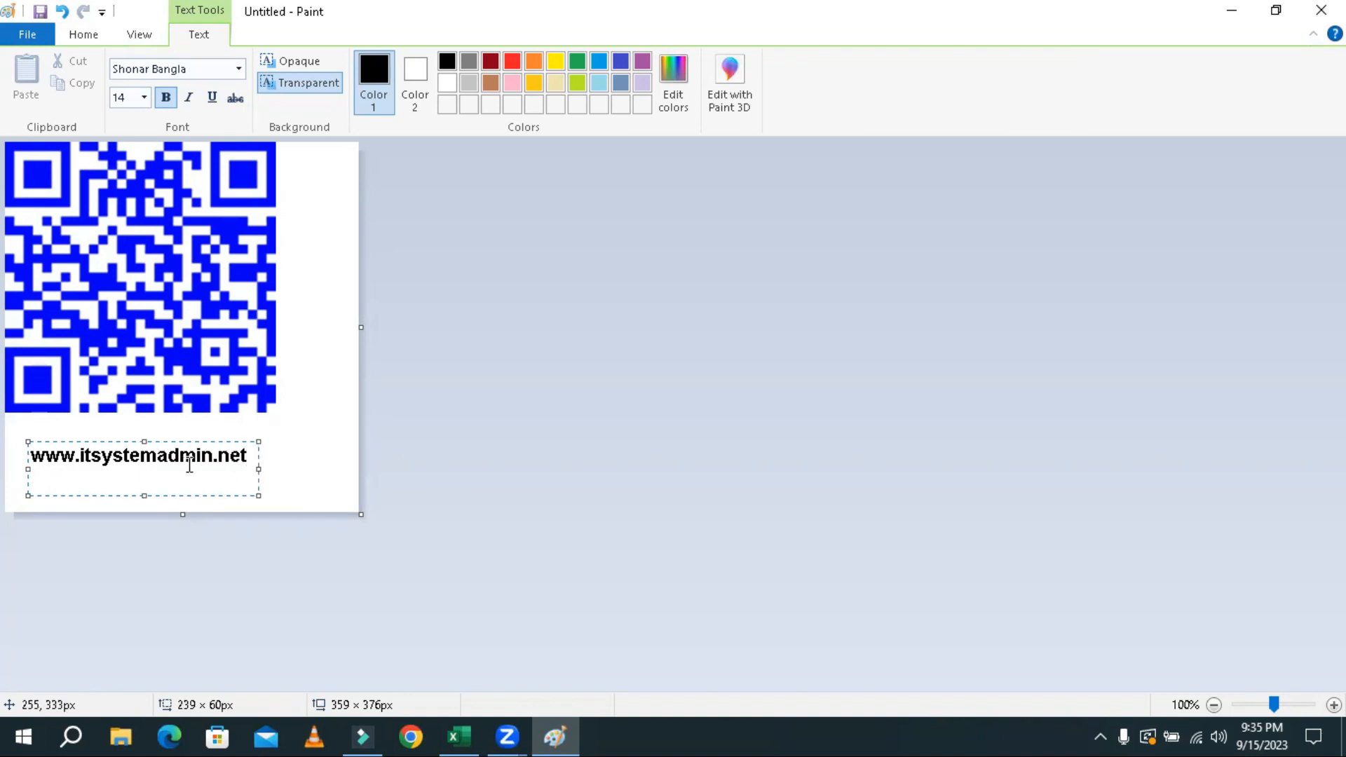